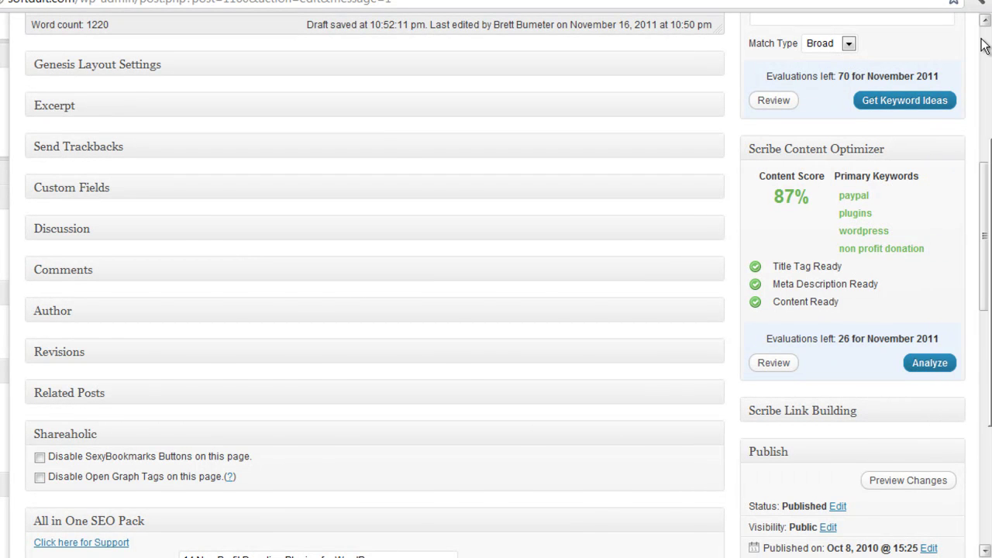
# Look over the post's InboundWriter, Scribe Keyword Research, Scribe Content Optimizer, All in One SEO Pack and Publish sections.
pyautogui.scroll(6, 660, 68)
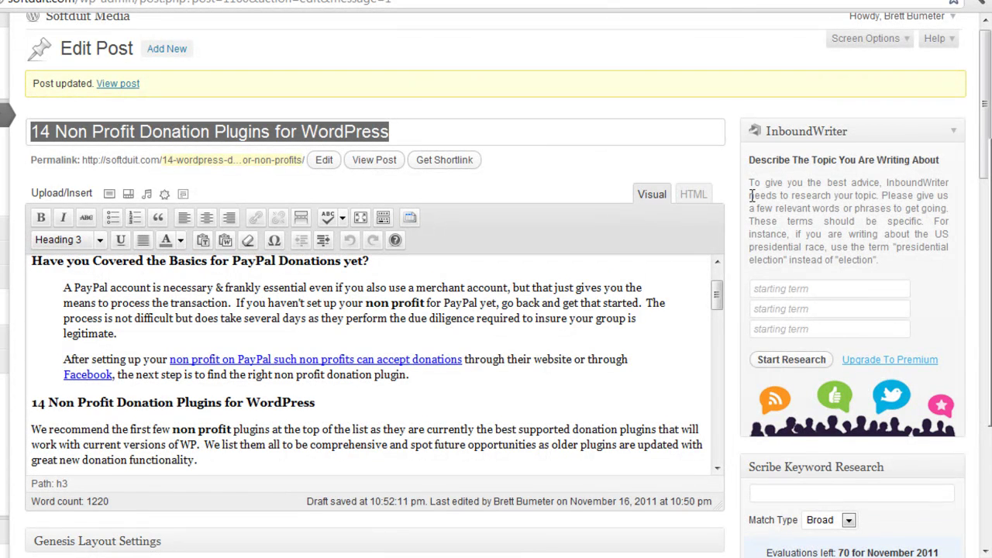
pyautogui.scroll(1, 764, 193)
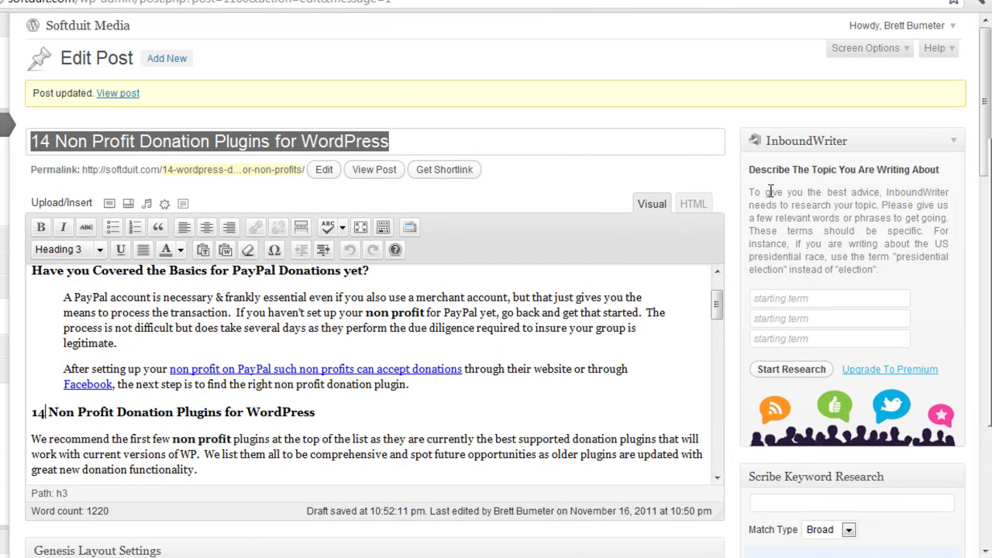
pyautogui.scroll(-2, 880, 257)
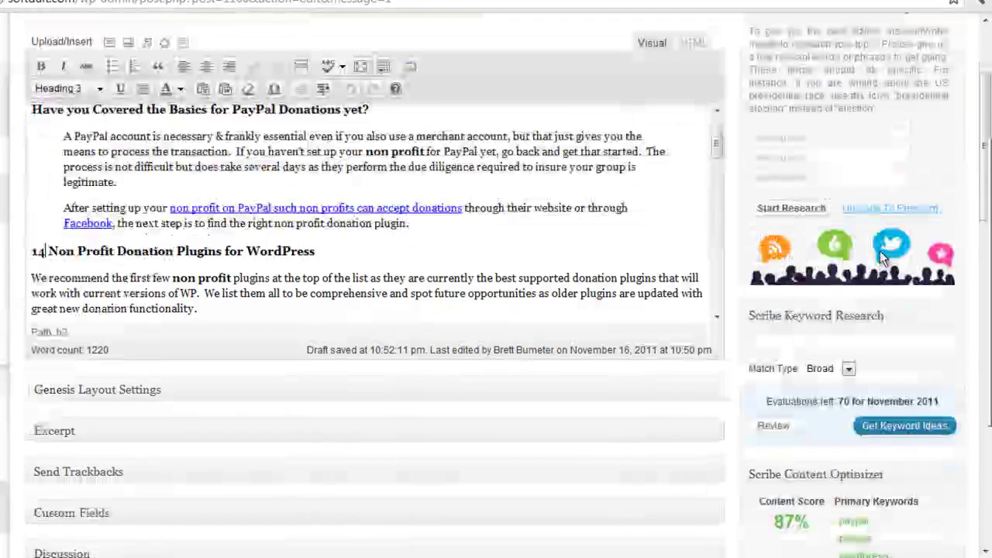
pyautogui.scroll(-3, 880, 258)
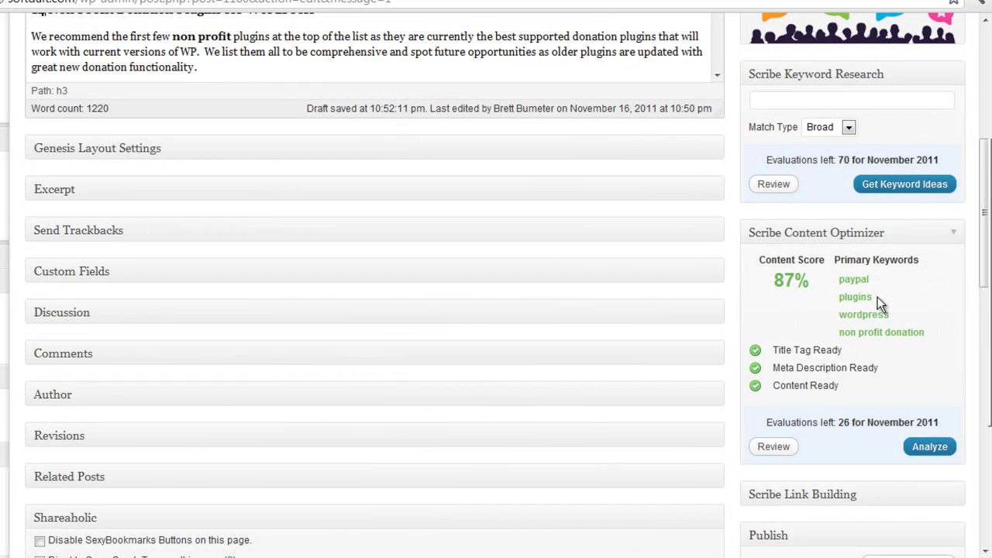
pyautogui.scroll(-1, 886, 357)
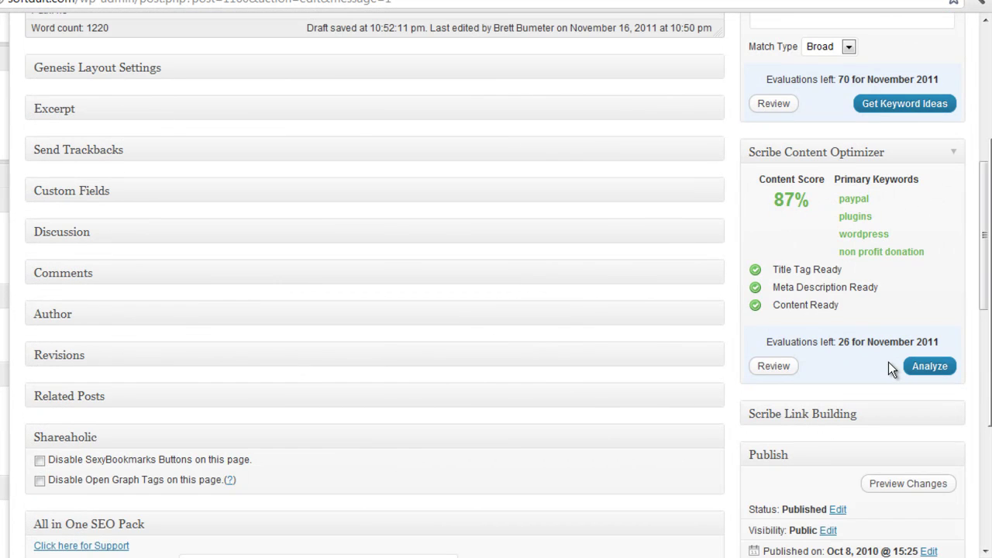
pyautogui.scroll(-2, 888, 363)
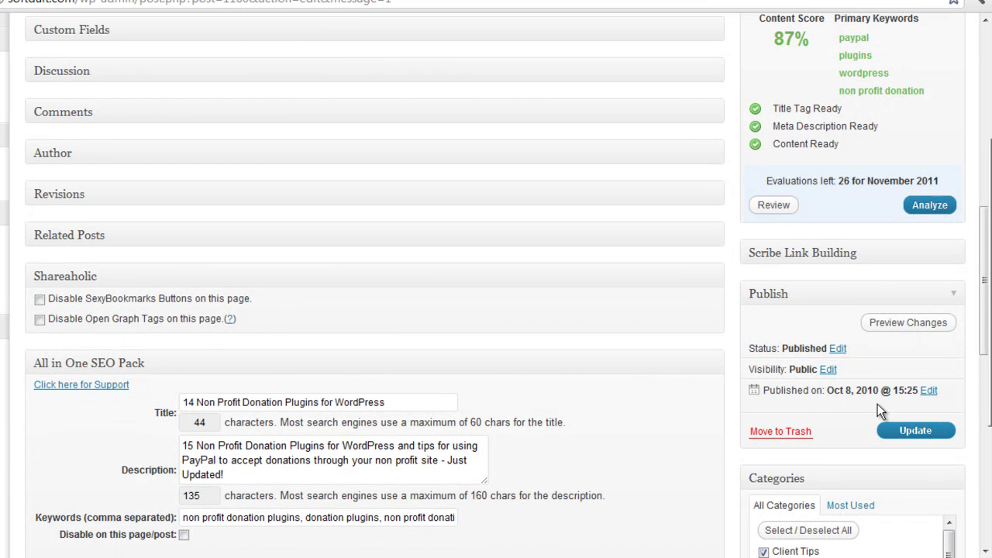
pyautogui.scroll(3, 877, 404)
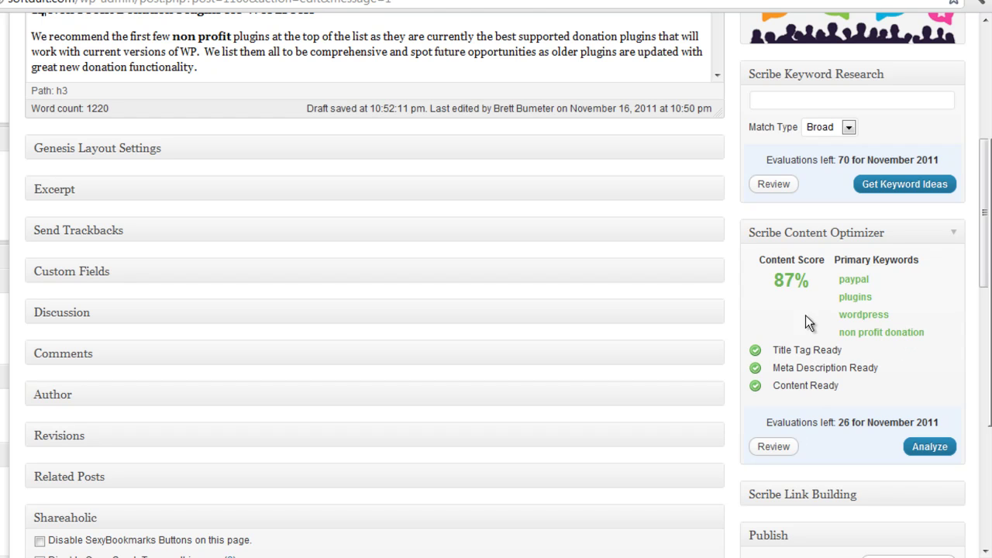
# Review the Scribe Content Analysis SEO score and keyword analysis for the post, and close the report.
pyautogui.click(784, 447)
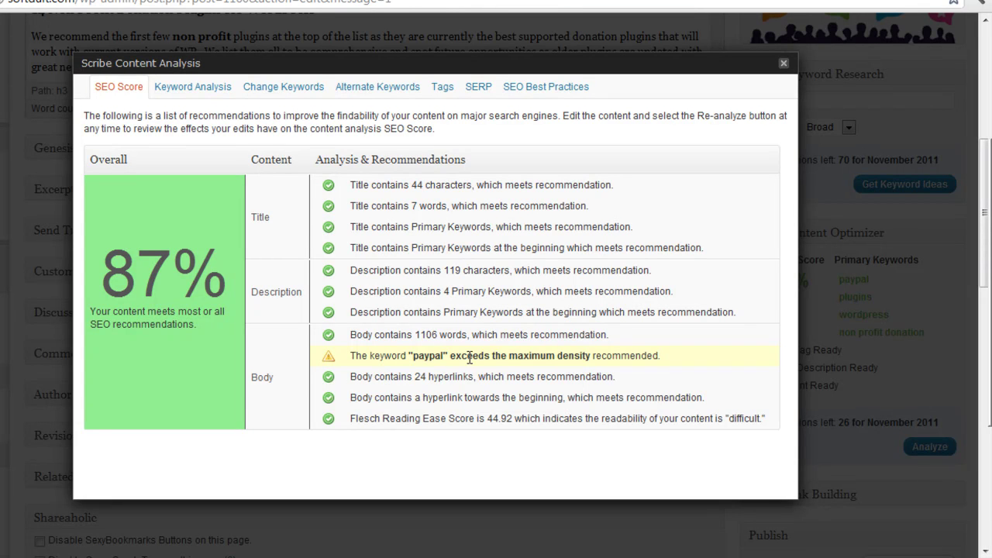
pyautogui.moveTo(413, 356); pyautogui.dragTo(444, 357)
pyautogui.click(219, 90)
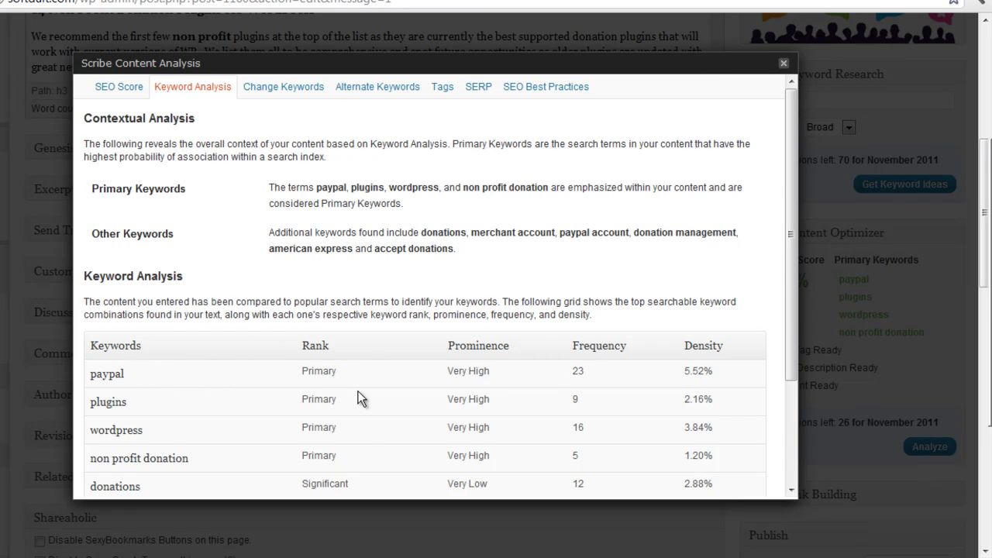
pyautogui.scroll(-3, 364, 397)
pyautogui.scroll(3, 375, 387)
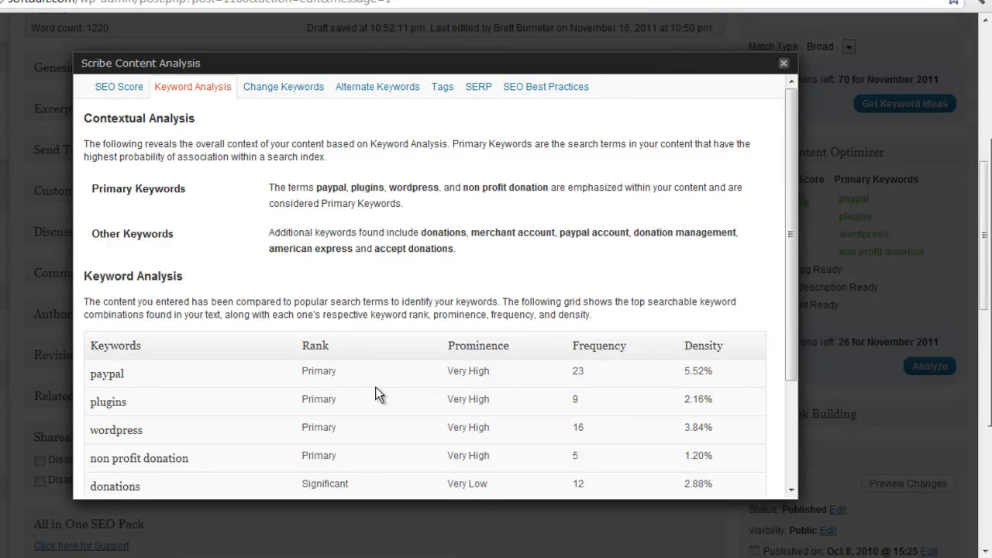
pyautogui.scroll(-3, 375, 387)
pyautogui.scroll(3, 421, 372)
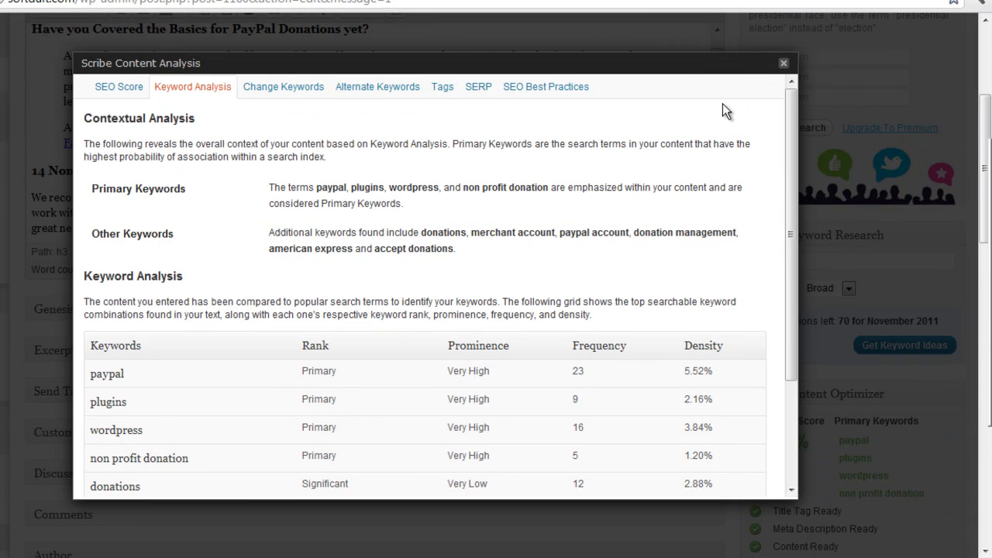
pyautogui.click(783, 65)
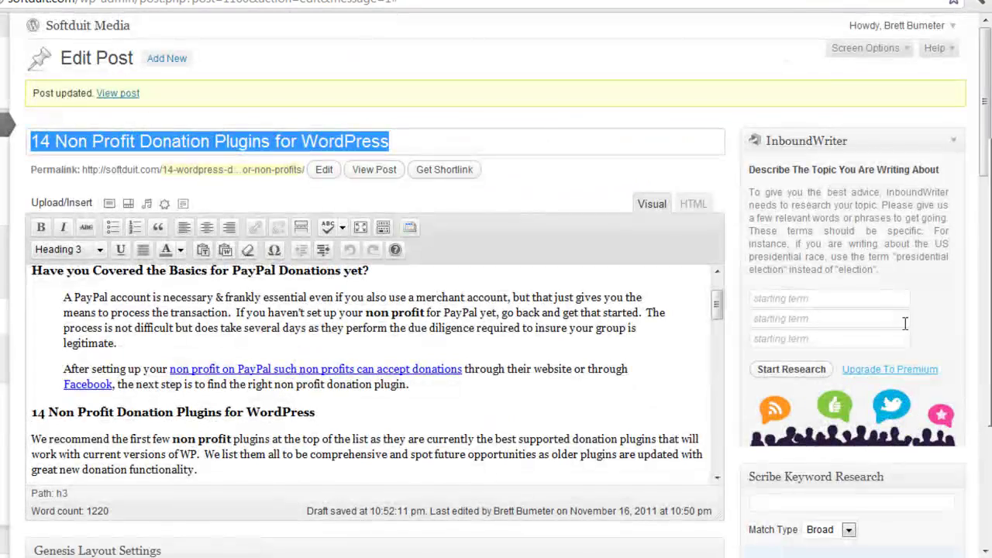
# Copy the Scribe primary keyword "non profit donation" into the first InboundWriter starting term.
pyautogui.scroll(-5, 858, 255)
pyautogui.scroll(5, 857, 256)
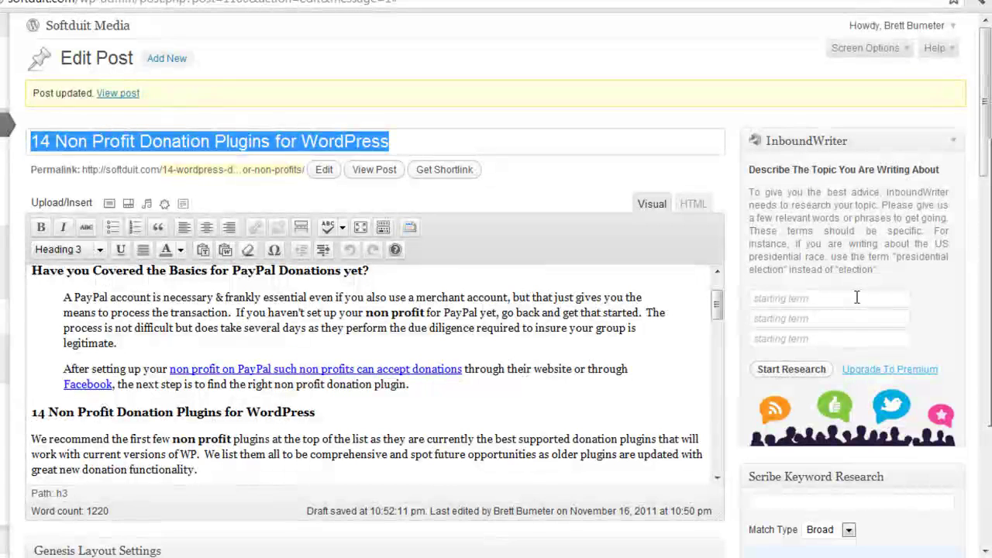
pyautogui.click(856, 297)
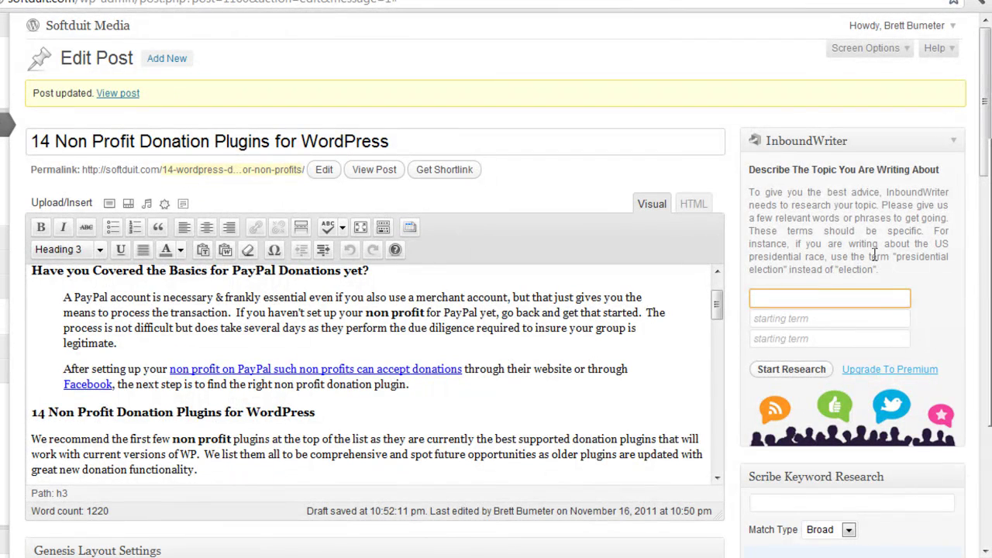
pyautogui.scroll(-4, 904, 310)
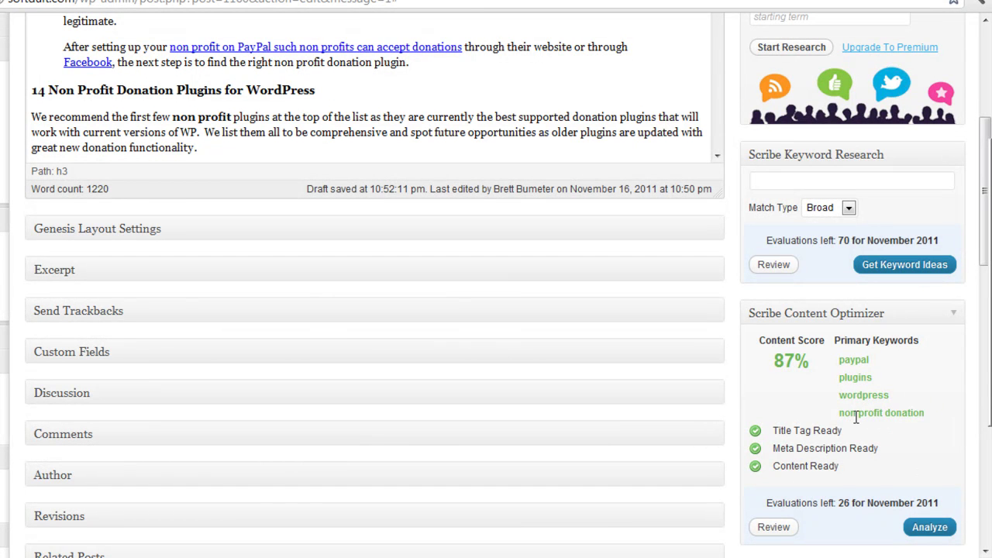
pyautogui.moveTo(842, 413); pyautogui.dragTo(924, 417)
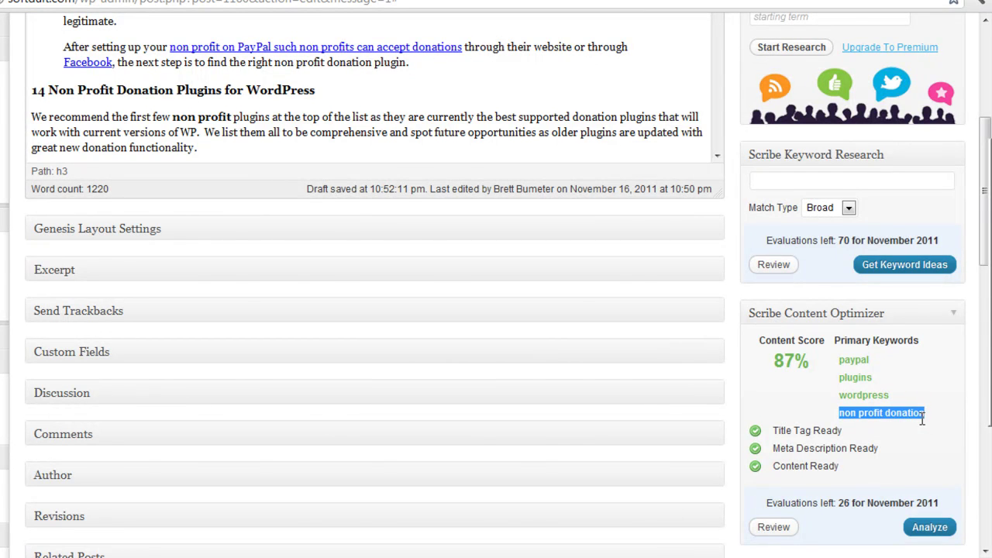
pyautogui.scroll(4, 922, 419)
pyautogui.click(805, 296)
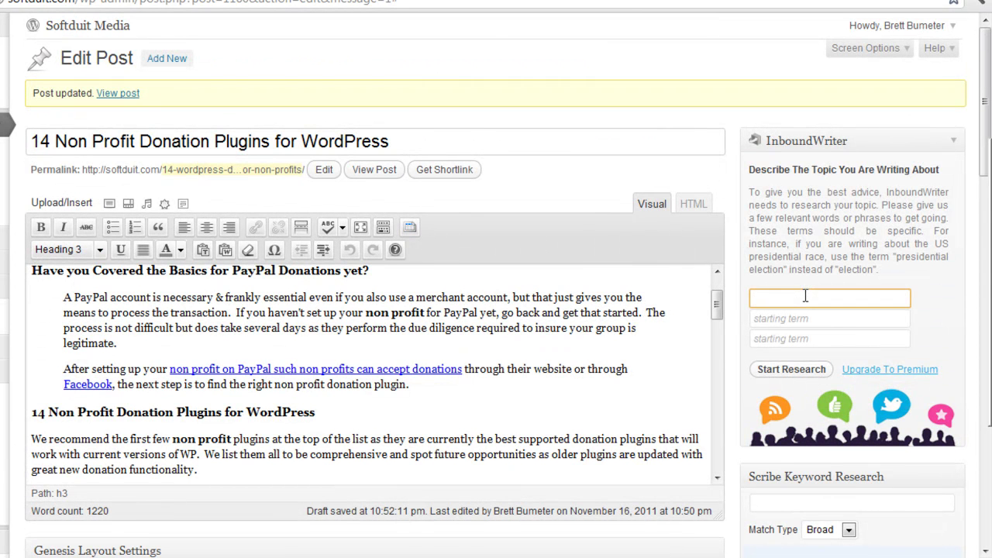
pyautogui.scroll(-5, 887, 448)
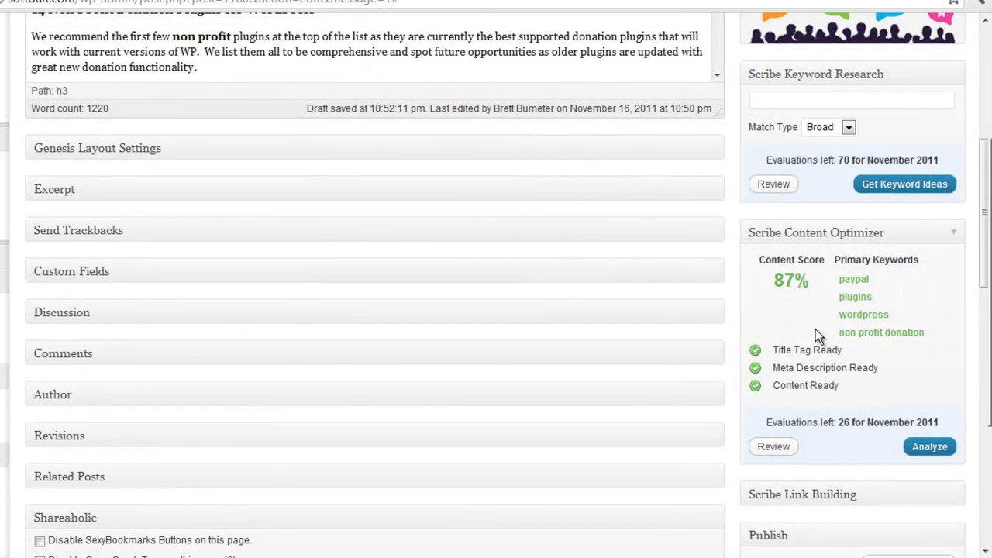
pyautogui.scroll(3, 816, 328)
pyautogui.scroll(2, 819, 337)
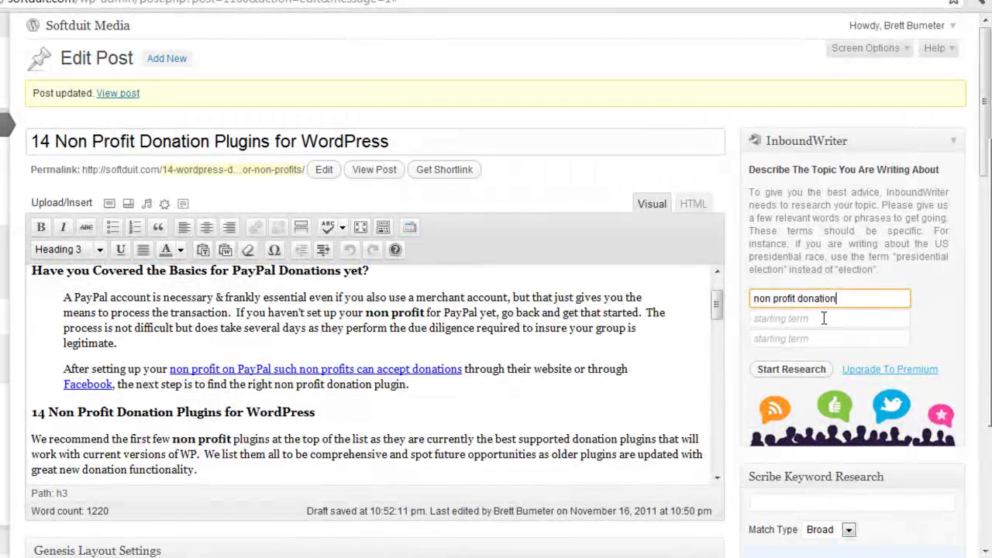
# Copy "Donation Plugins" from the post title into the second InboundWriter starting term.
pyautogui.click(824, 318)
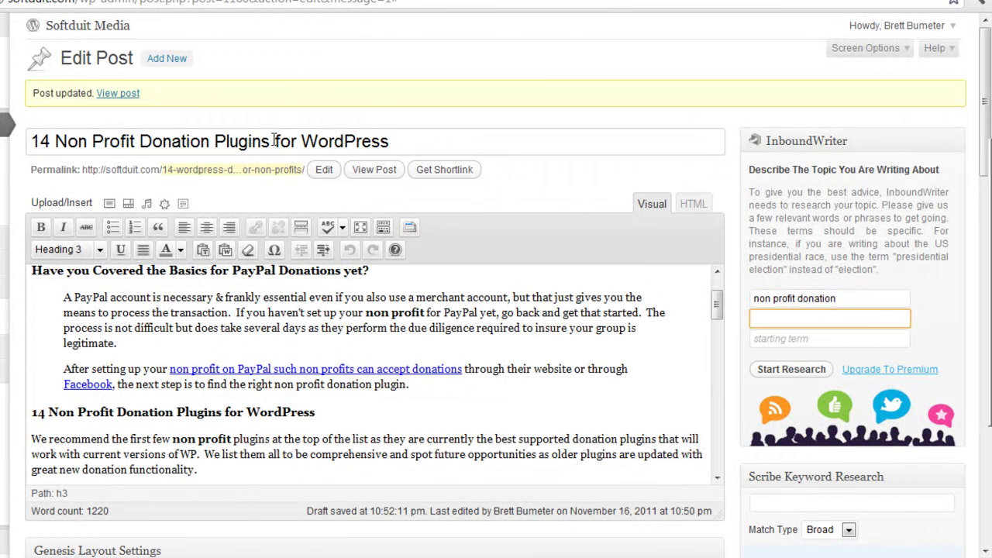
pyautogui.moveTo(141, 141); pyautogui.dragTo(210, 143)
pyautogui.moveTo(210, 142); pyautogui.dragTo(263, 151)
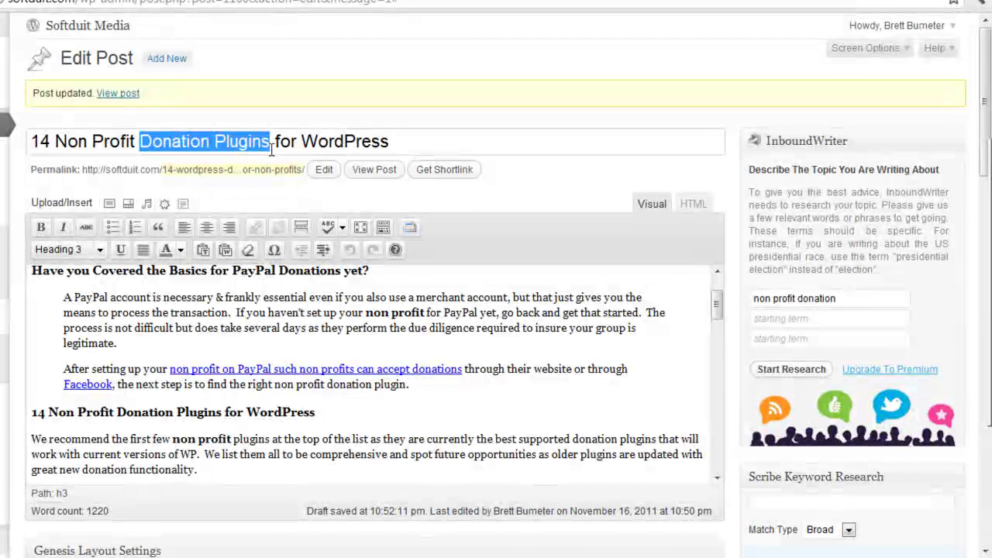
pyautogui.click(817, 319)
pyautogui.write('Donation Plugins')
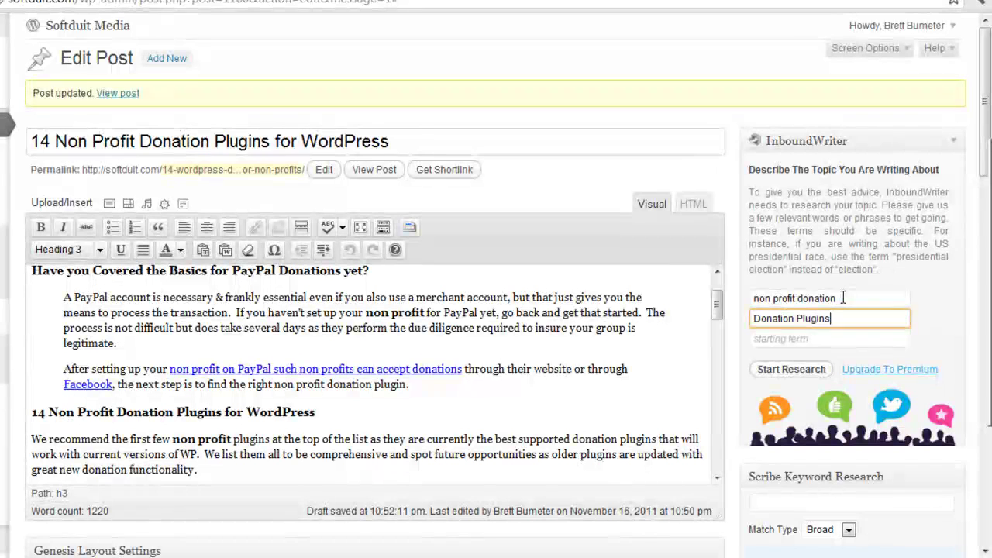
# Enter "WordPress donation plugins" as the third InboundWriter starting term and start the research.
pyautogui.click(842, 298)
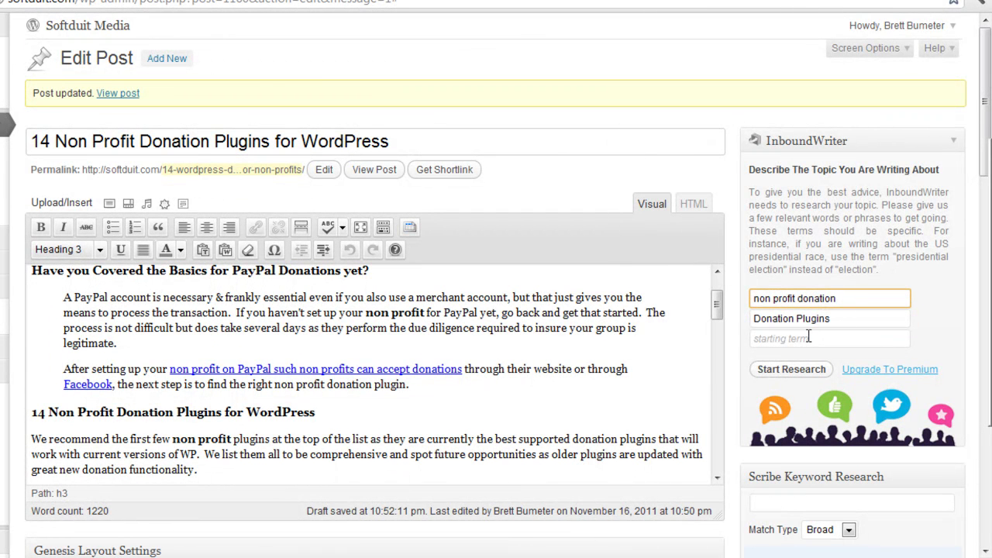
pyautogui.click(563, 326)
pyautogui.scroll(-4, 913, 431)
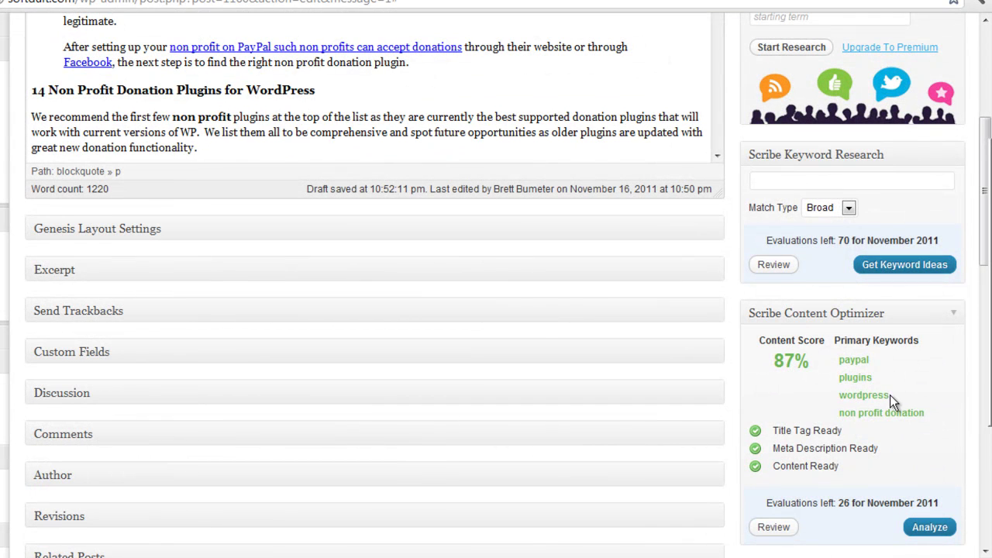
pyautogui.scroll(4, 837, 334)
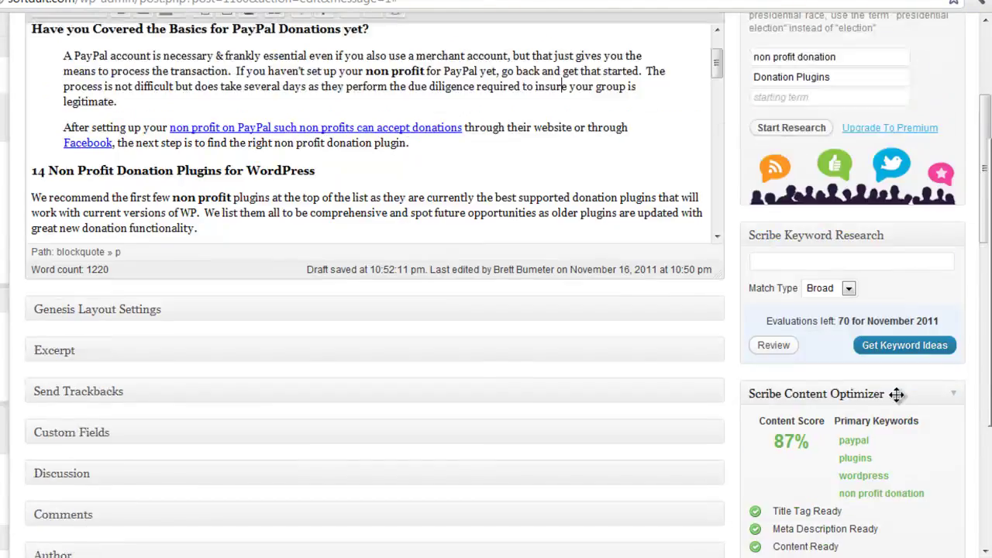
pyautogui.click(814, 337)
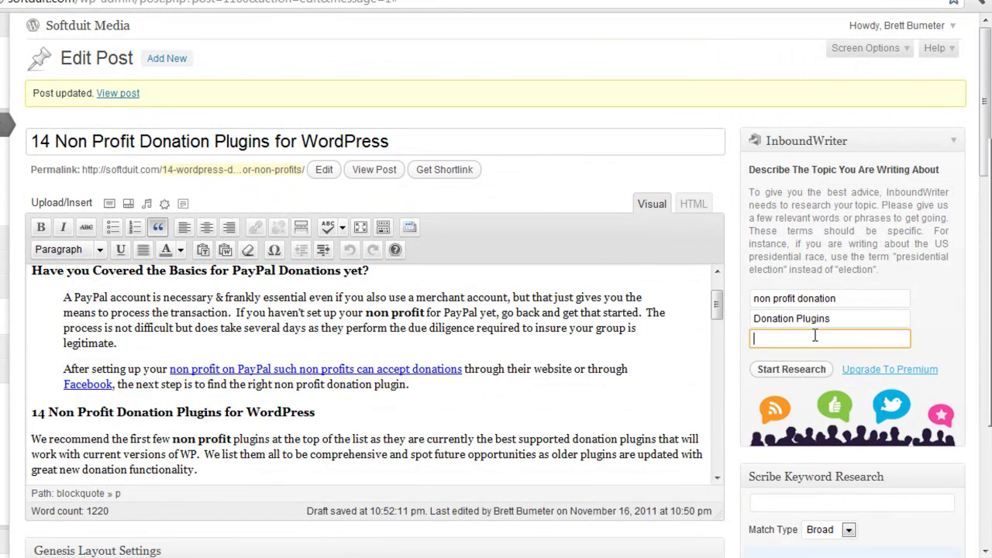
pyautogui.write('WordPress donation plugins')
pyautogui.scroll(-2, 819, 410)
pyautogui.scroll(2, 814, 399)
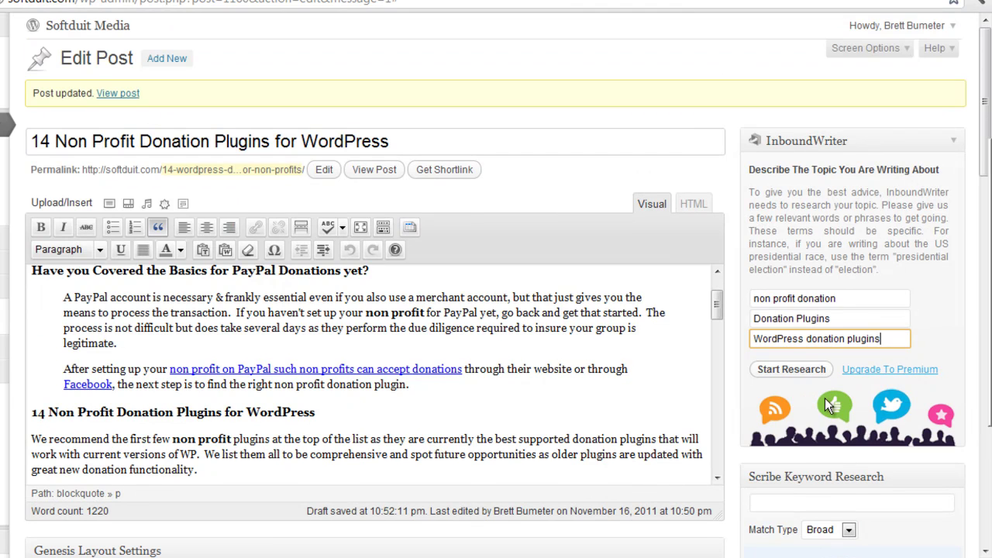
pyautogui.click(801, 370)
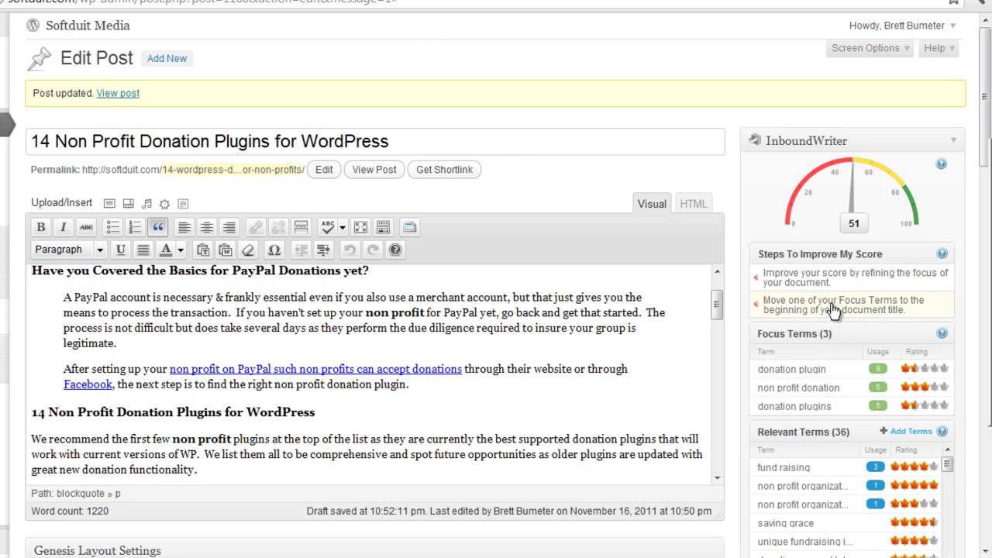
# Read the advice on refining the document's focus and remove "donation plugins" from the focus terms, confirming the removal.
pyautogui.moveTo(985, 105)
pyautogui.mouseDown()
pyautogui.moveTo(985, 128)
pyautogui.moveTo(986, 106)
pyautogui.mouseUp()
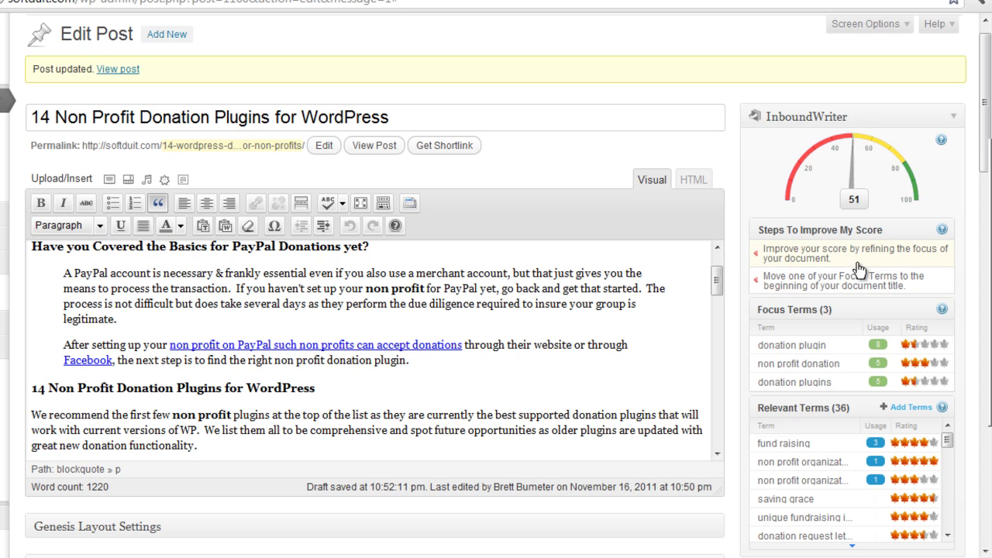
pyautogui.moveTo(820, 266)
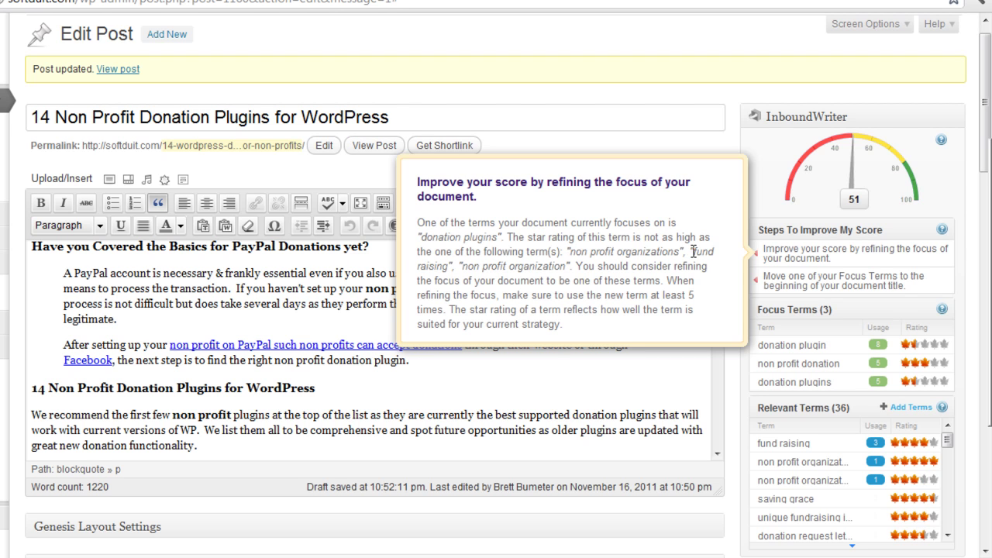
pyautogui.moveTo(692, 252); pyautogui.dragTo(438, 265)
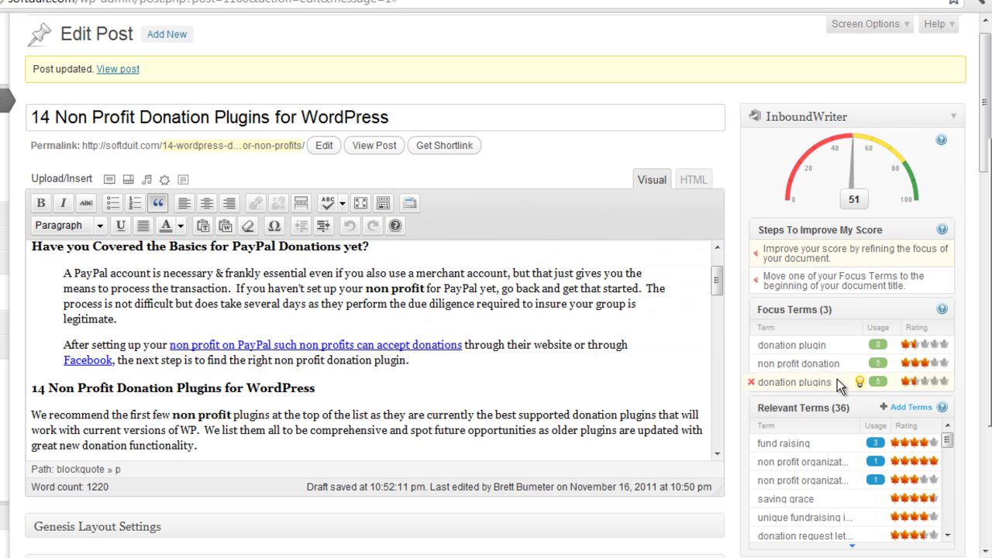
pyautogui.click(749, 386)
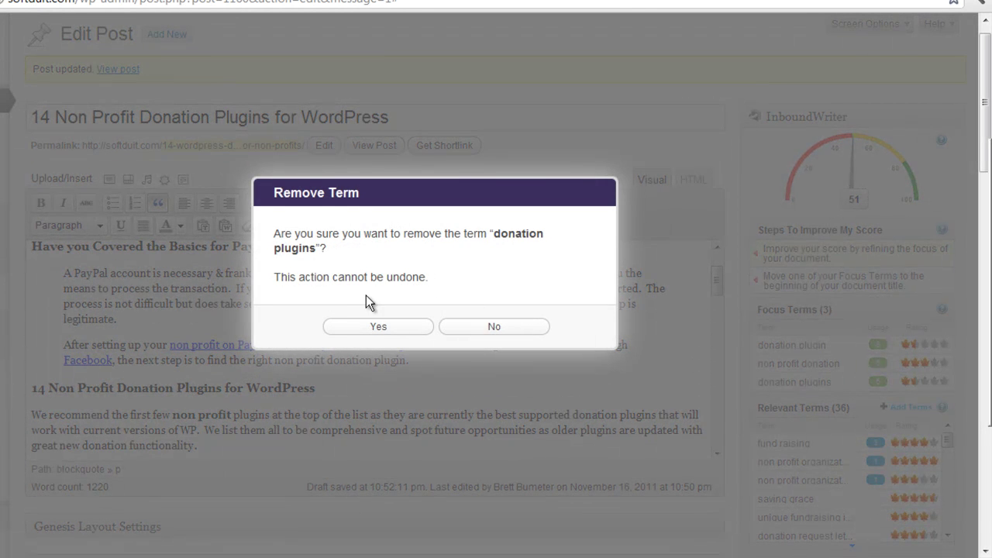
pyautogui.click(384, 327)
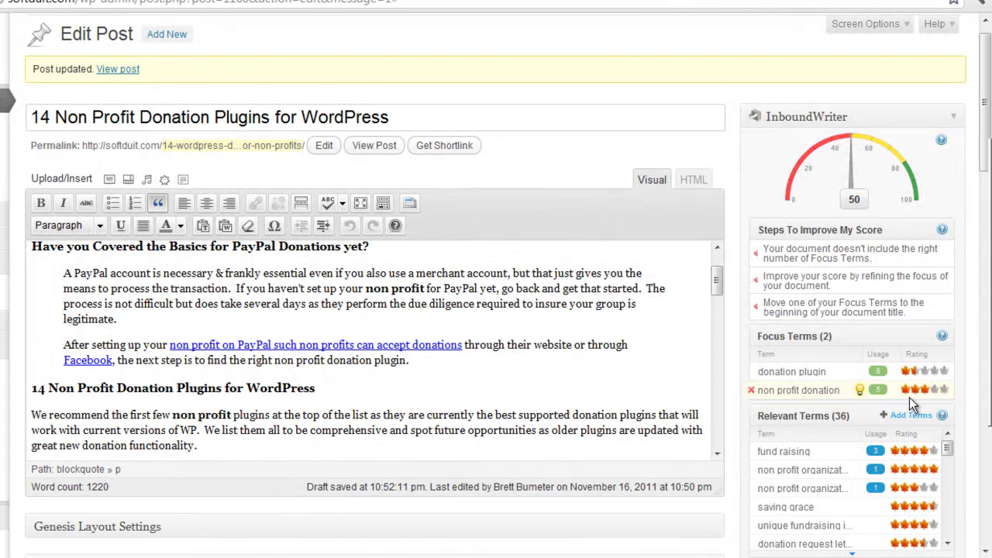
# Submit "fund raising" as a new relevant term in InboundWriter.
pyautogui.click(910, 415)
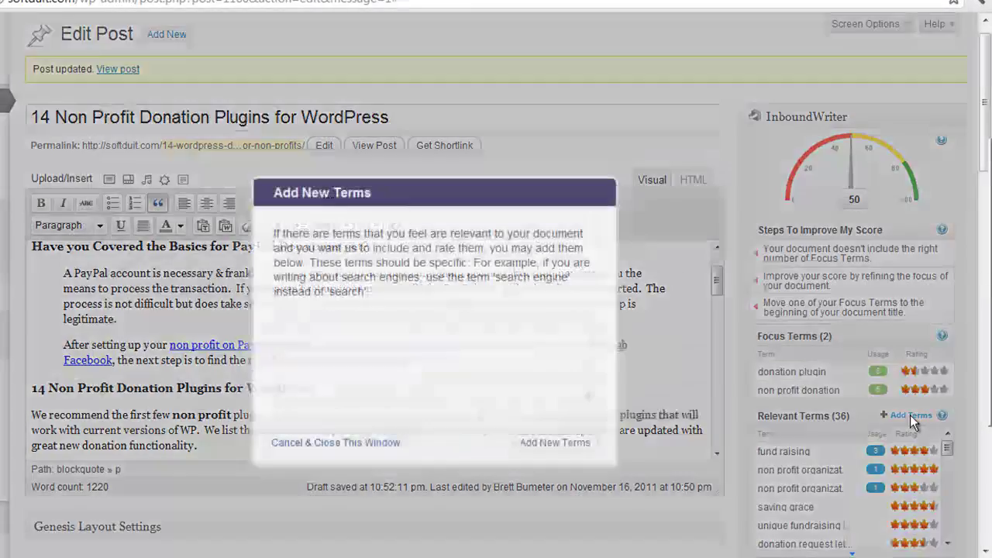
pyautogui.write('fu')
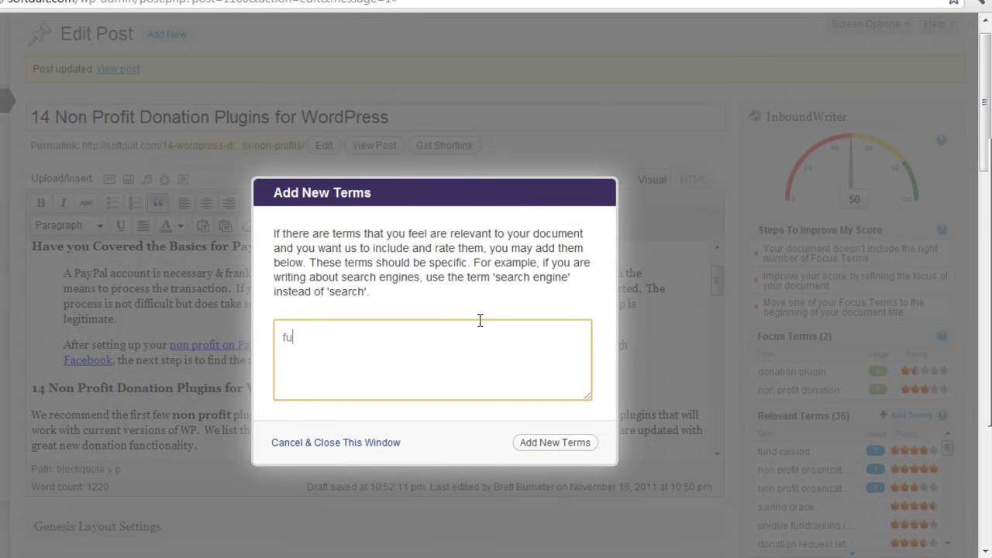
pyautogui.write('nd raising')
pyautogui.click(569, 445)
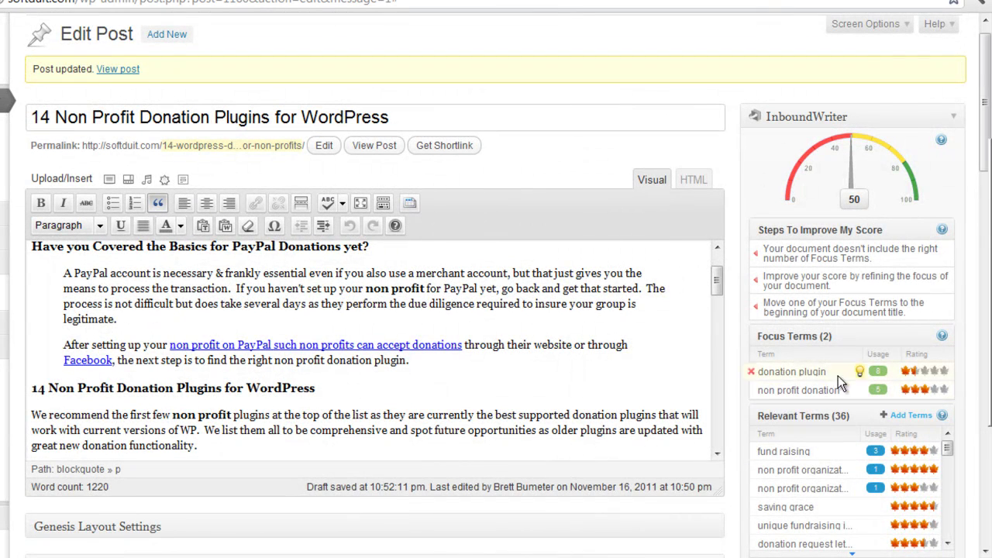
# Examine the InboundWriter suggestions for improving the score and look through the relevant terms list.
pyautogui.scroll(-2, 802, 348)
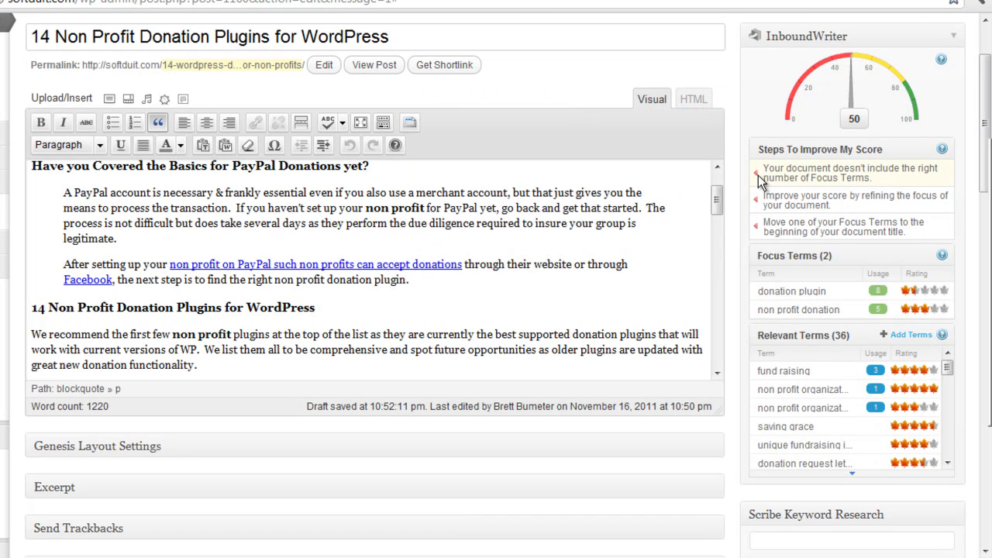
pyautogui.moveTo(762, 179)
pyautogui.scroll(3, 761, 175)
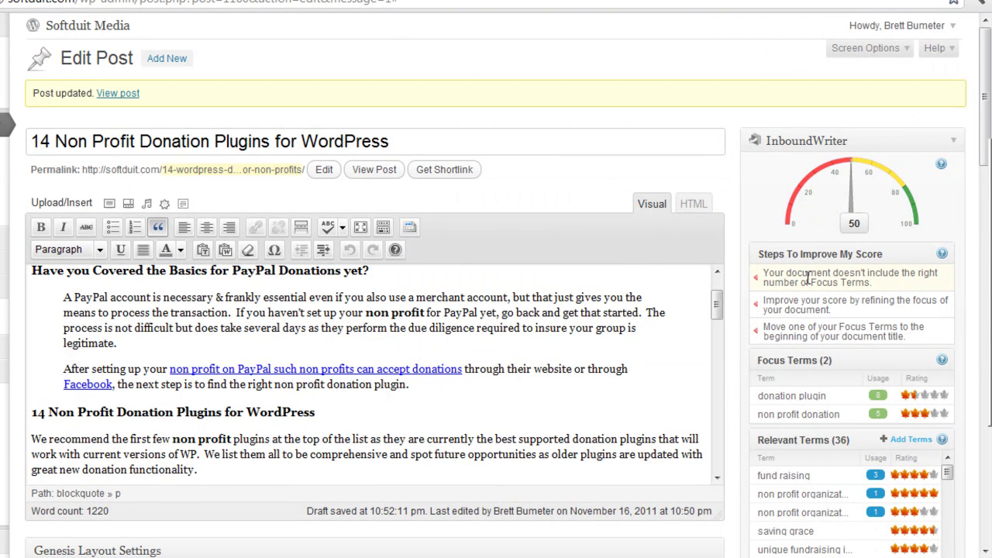
pyautogui.moveTo(789, 280)
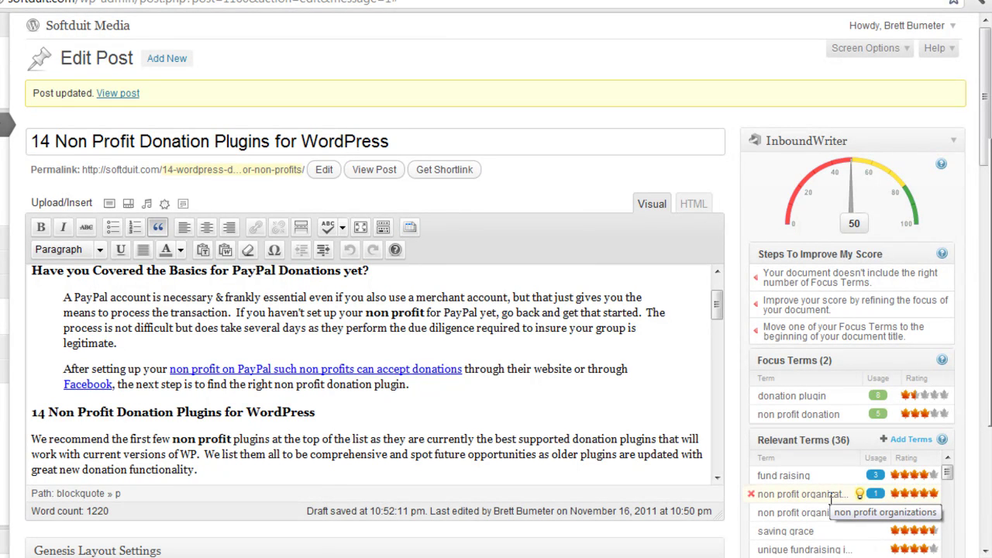
pyautogui.scroll(-2, 830, 516)
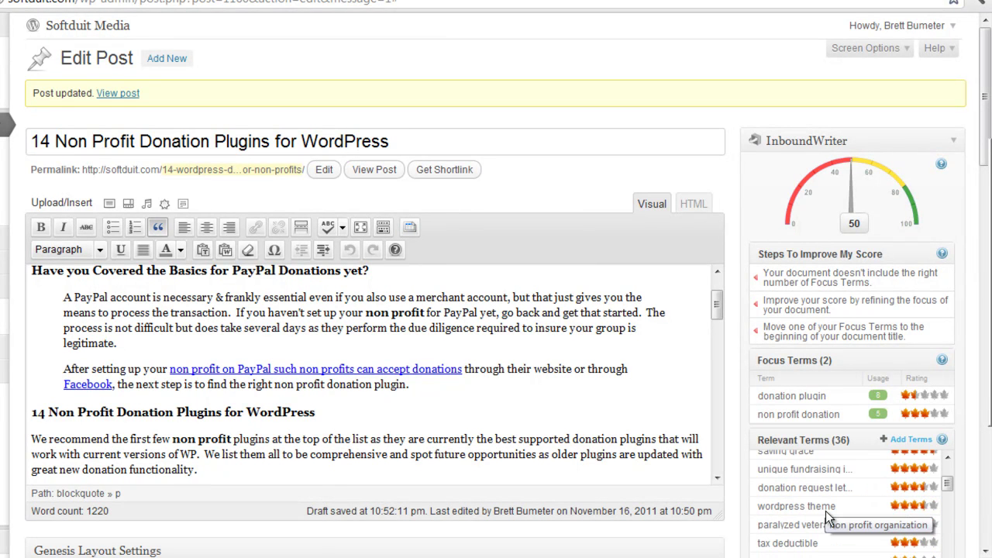
pyautogui.scroll(2, 903, 481)
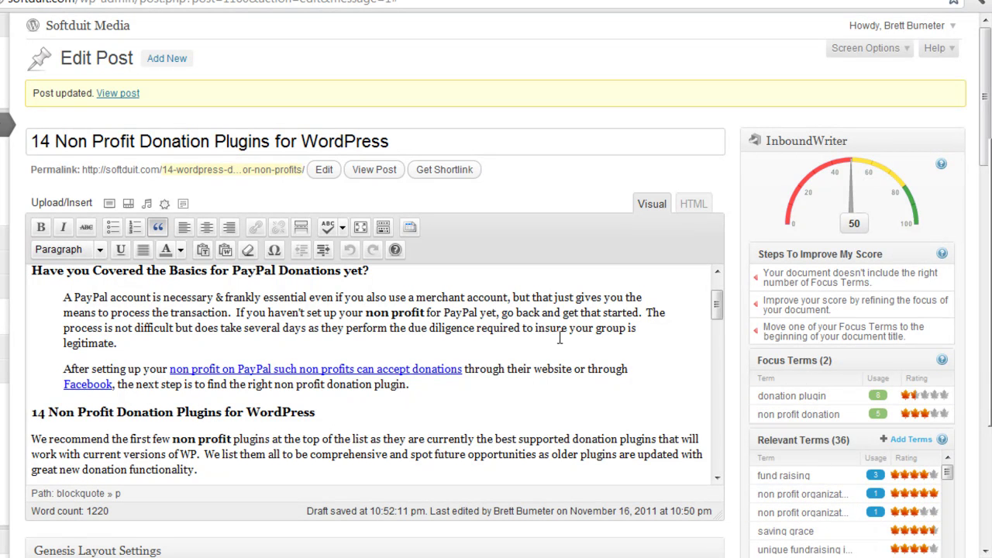
# In the PayPal basics paragraph, extend the sentence ending "get that started" with "to begin your fund raising efforts online".
pyautogui.click(287, 319)
pyautogui.doubleClick(239, 312)
pyautogui.moveTo(240, 312); pyautogui.dragTo(309, 327)
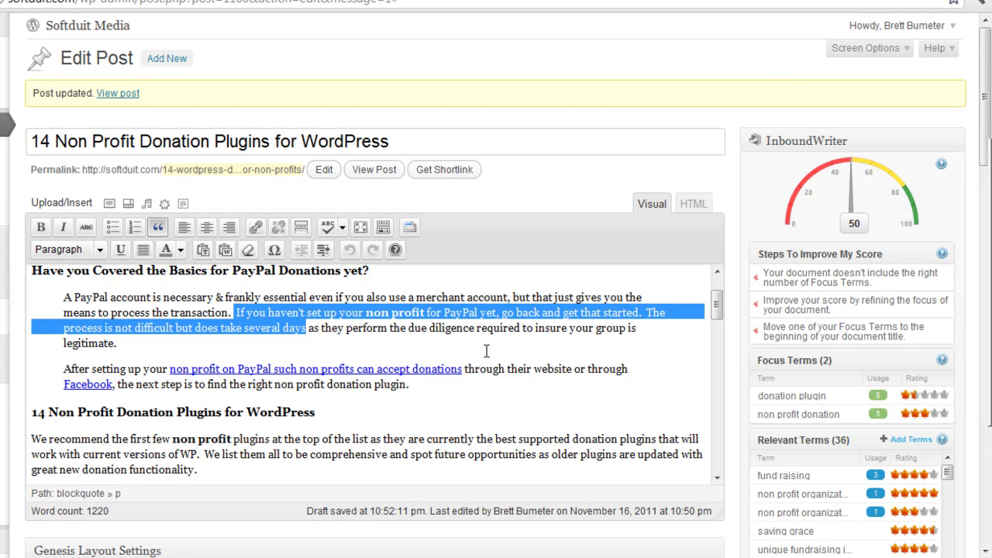
pyautogui.click(639, 313)
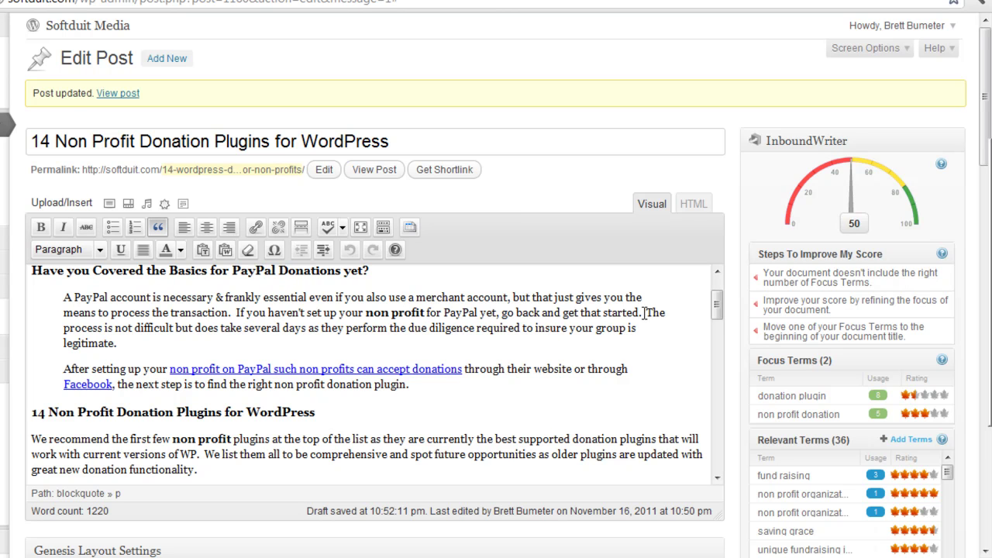
pyautogui.write('to begin your ')
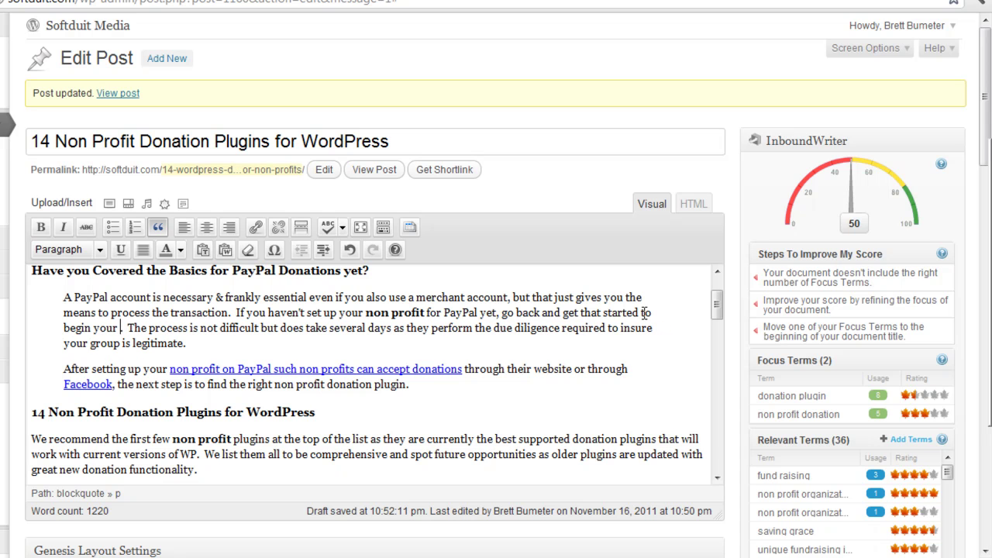
pyautogui.write('fun')
pyautogui.write('d raising')
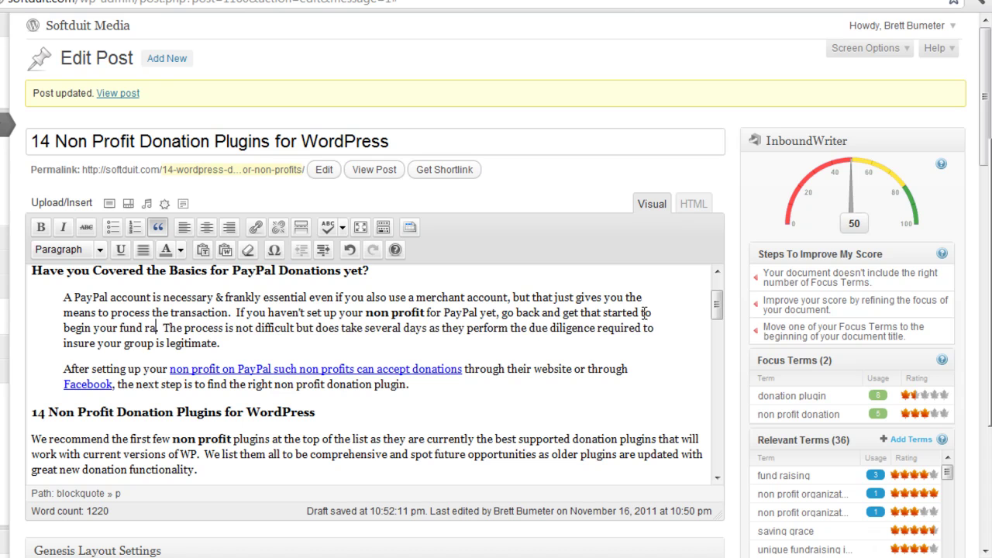
pyautogui.write(' e')
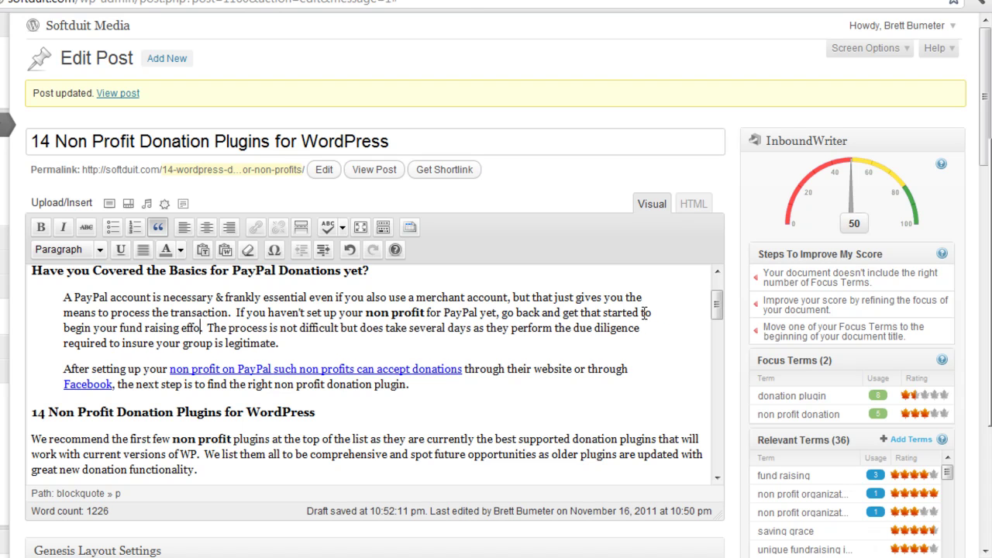
pyautogui.write('ffortso ')
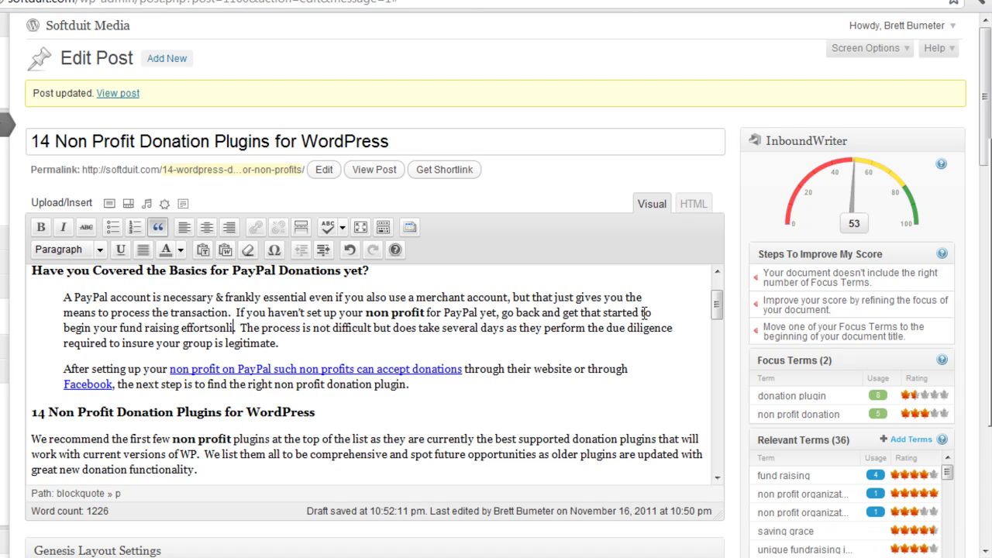
pyautogui.write('nline')
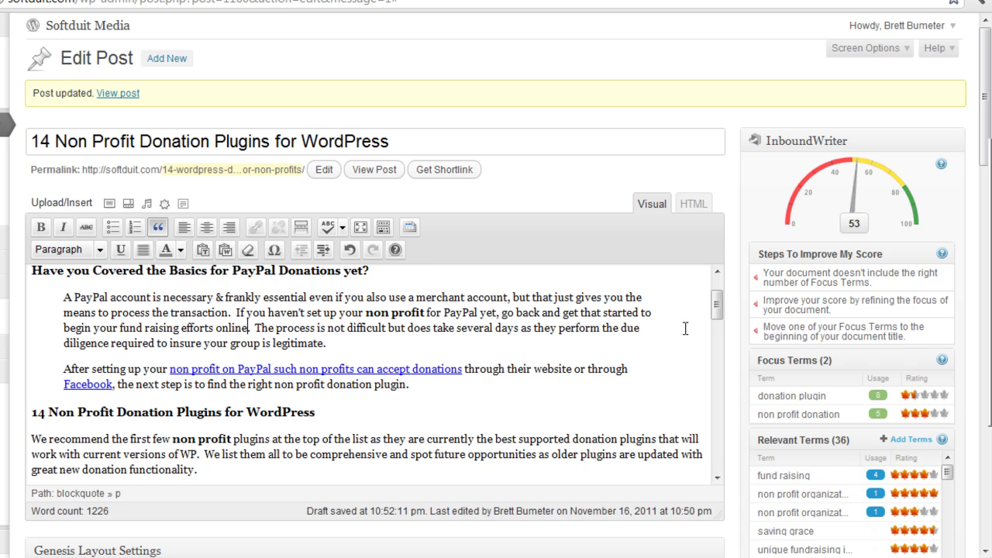
# In the paragraph introducing the 14 plugins, end the sentence after "top of the list" and replace "as they" with "These fund raising plugins".
pyautogui.moveTo(717, 308); pyautogui.dragTo(711, 293)
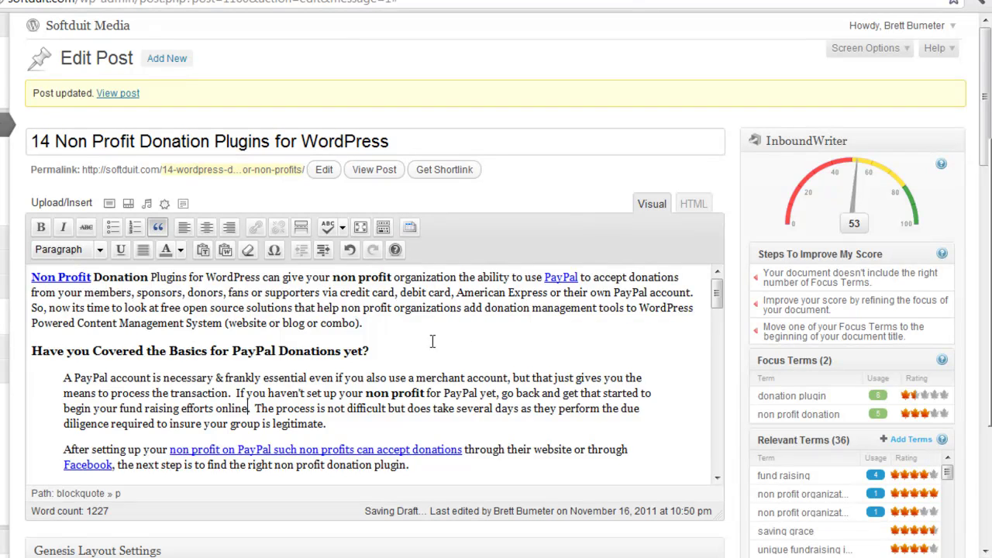
pyautogui.scroll(-2, 478, 357)
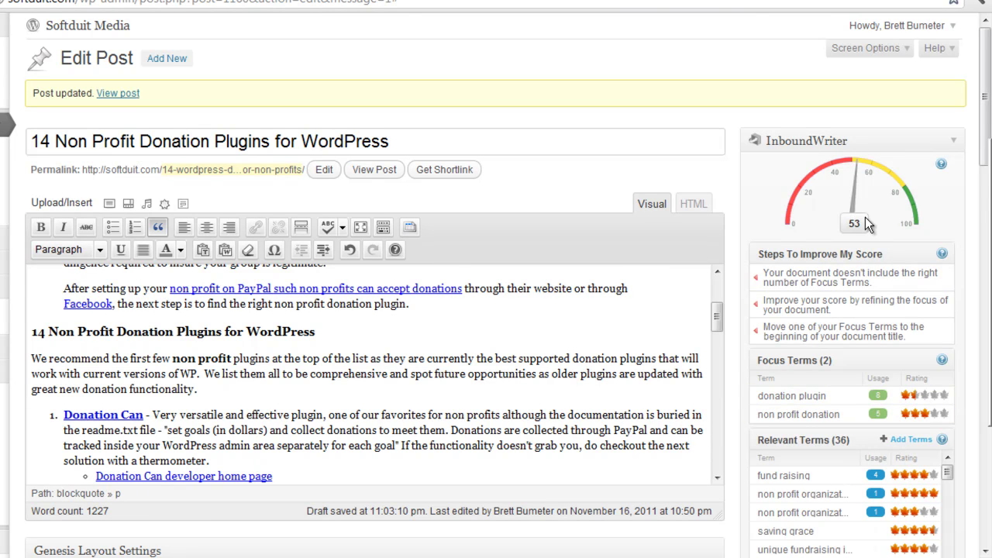
pyautogui.scroll(-4, 872, 273)
pyautogui.scroll(-2, 877, 366)
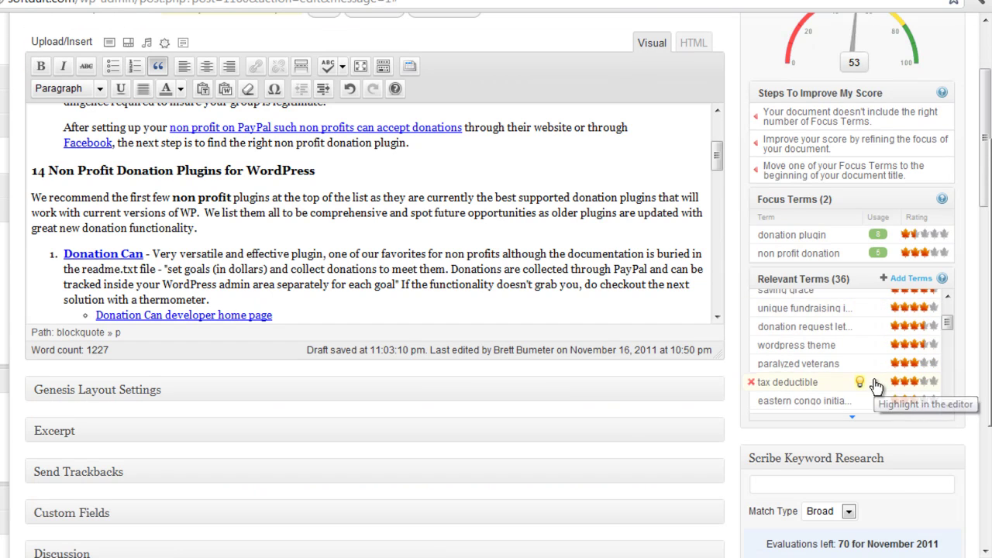
pyautogui.scroll(4, 943, 293)
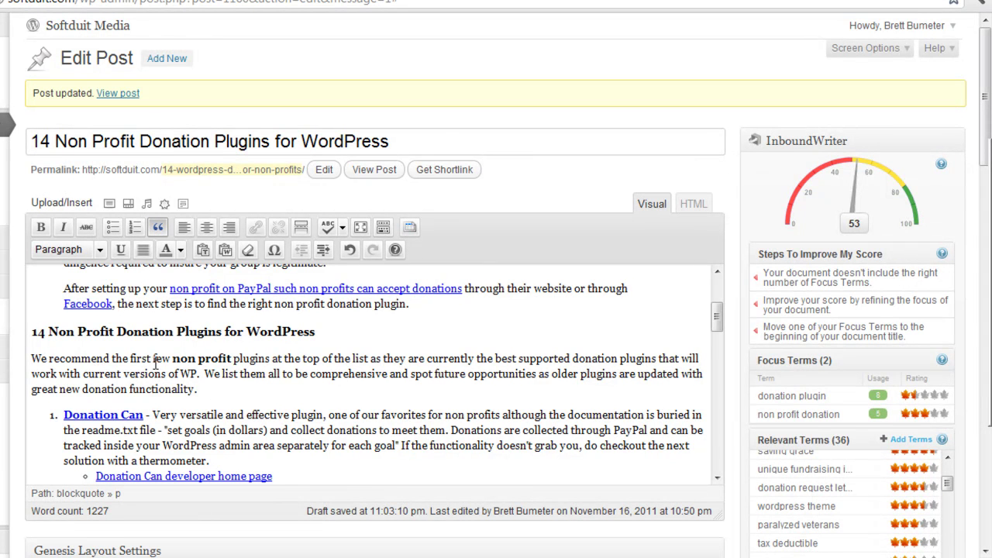
pyautogui.click(369, 357)
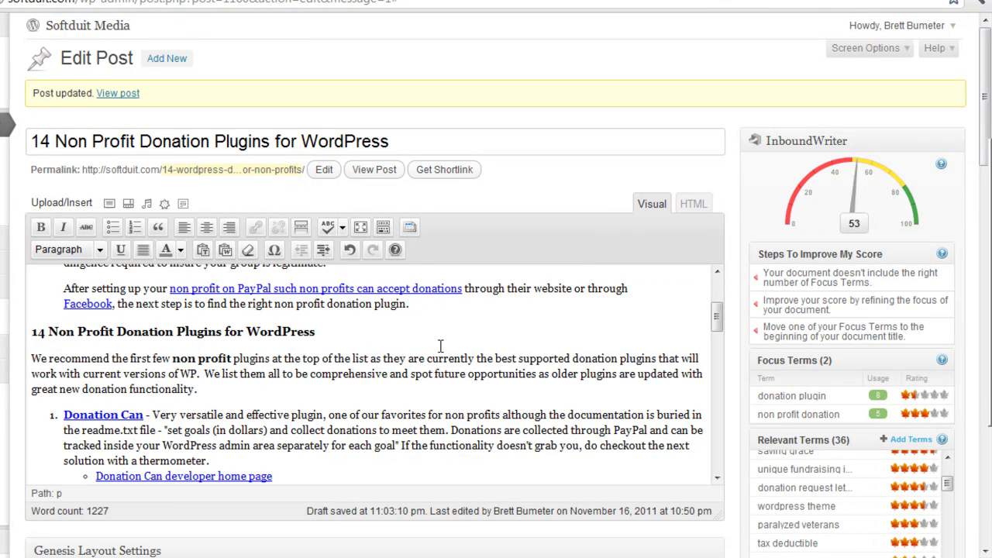
pyautogui.write('.')
pyautogui.hotkey('shift', 'Right')
pyautogui.hotkey('shift', 'Right')
pyautogui.hotkey('shift', 'Right')
pyautogui.hotkey('shift', 'Right')
pyautogui.hotkey('shift', 'Right')
pyautogui.hotkey('shift', 'Right')
pyautogui.write('The')
pyautogui.hotkey('shift', 'Right')
pyautogui.write('se ')
pyautogui.write('fund raising p')
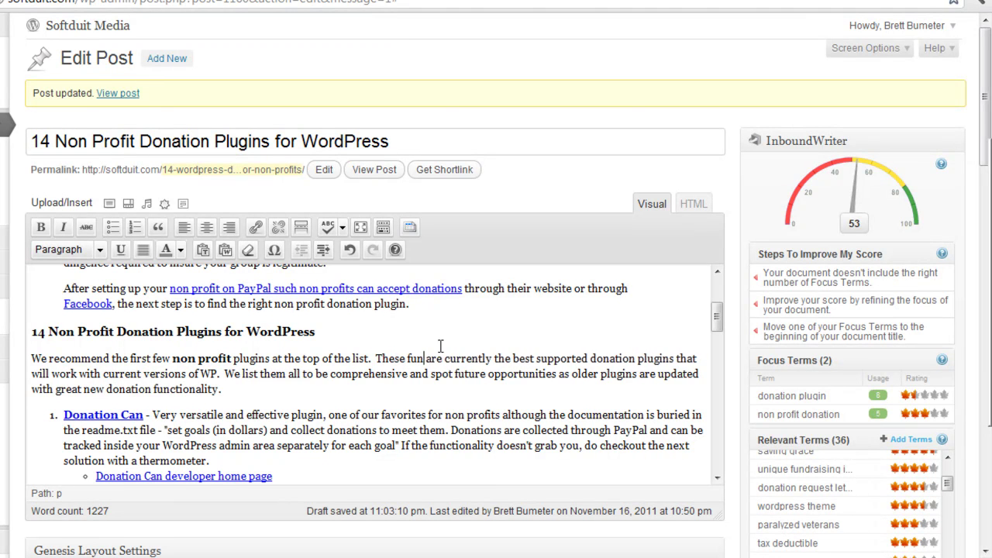
pyautogui.write('lugins')
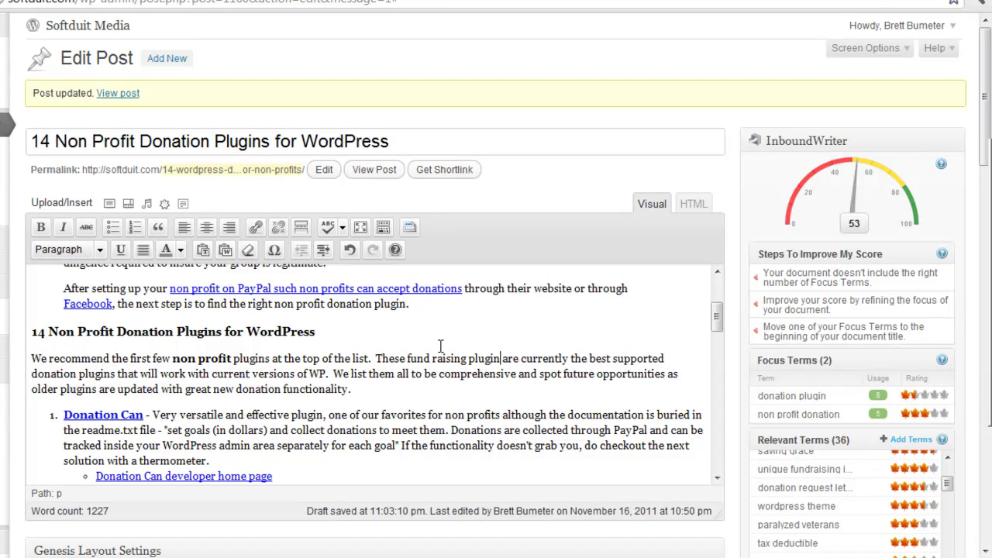
# In the same paragraph, replace "that" with "and" so the text reads "donation plugins and will work with current versions of WP".
pyautogui.press('Right')
pyautogui.press('Right')
pyautogui.press('Right')
pyautogui.press('Right')
pyautogui.press('Right')
pyautogui.press('Right')
pyautogui.press('Right')
pyautogui.press('Right')
pyautogui.press('Right')
pyautogui.press('Right')
pyautogui.press('Right')
pyautogui.press('Right')
pyautogui.press('Right')
pyautogui.press('Right')
pyautogui.press('Right')
pyautogui.press('Right')
pyautogui.press('Right')
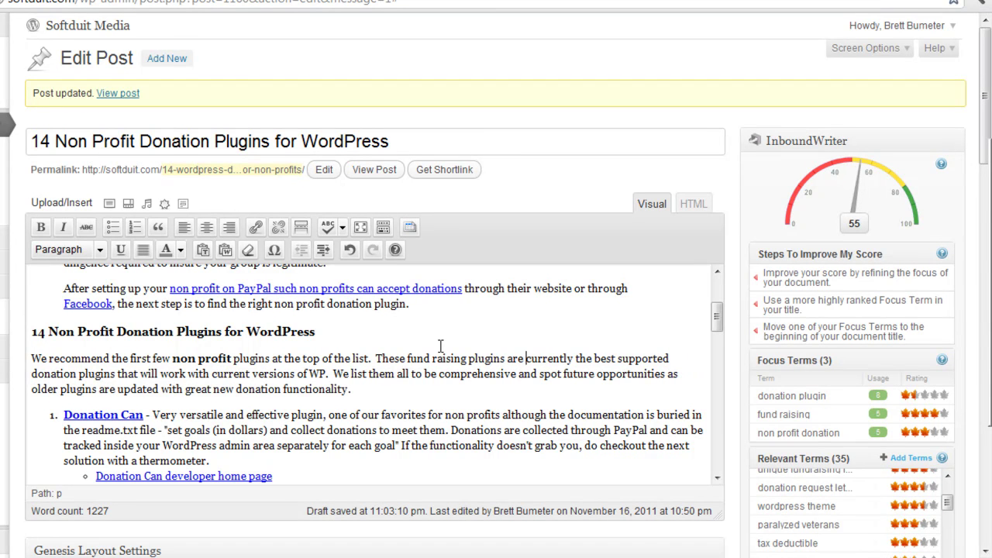
pyautogui.press('Right')
pyautogui.hotkey('shift', 'Right')
pyautogui.hotkey('shift', 'Right')
pyautogui.hotkey('shift', 'Right')
pyautogui.hotkey('shift', 'Right')
pyautogui.write('and')
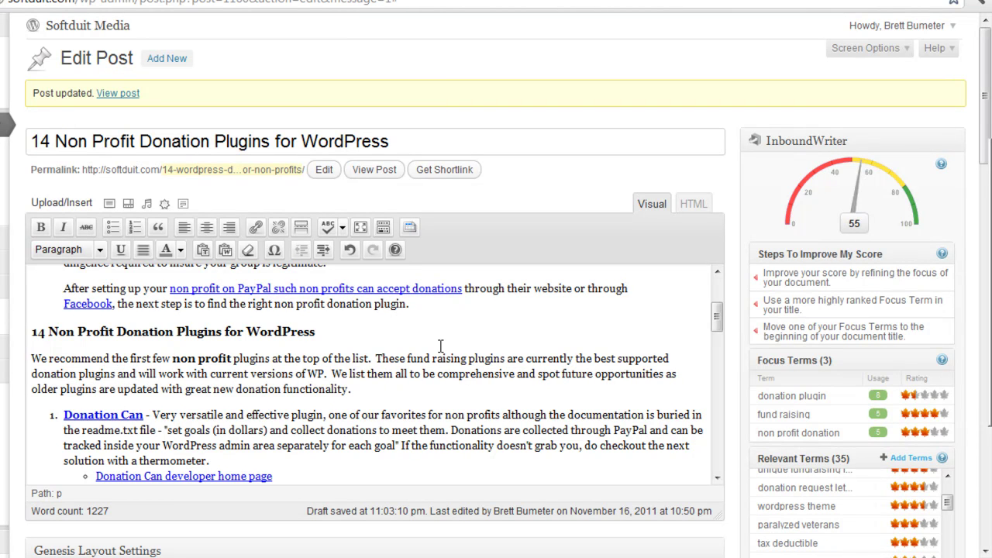
pyautogui.press('Right')
pyautogui.press('Right')
pyautogui.press('Right')
pyautogui.press('Right')
pyautogui.press('Right')
pyautogui.press('Right')
pyautogui.press('Right')
pyautogui.press('Right')
pyautogui.press('Right')
pyautogui.press('Right')
pyautogui.press('Right')
pyautogui.press('Right')
pyautogui.press('Right')
pyautogui.press('Right')
pyautogui.press('Right')
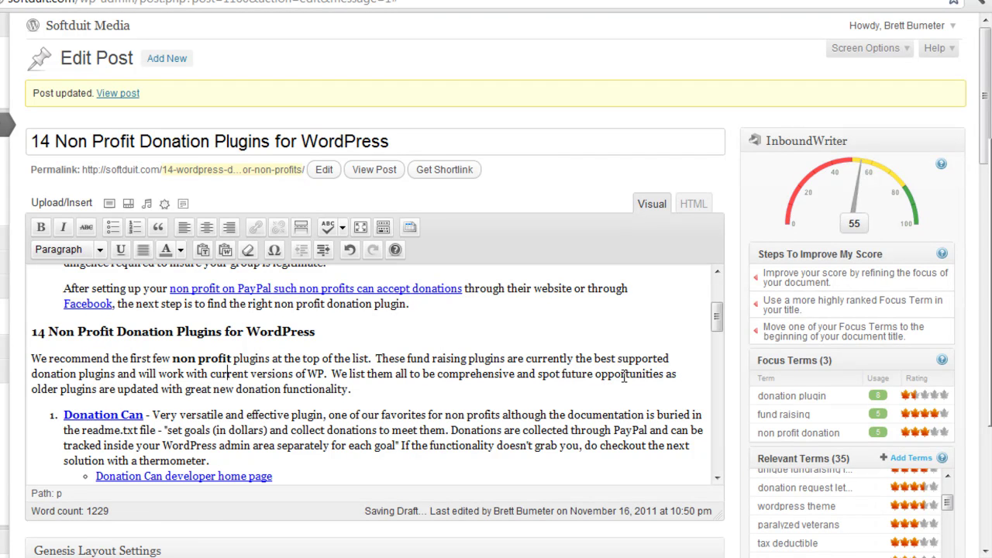
# Look through the relevant terms and add "PayPal" as a new InboundWriter term.
pyautogui.moveTo(872, 418)
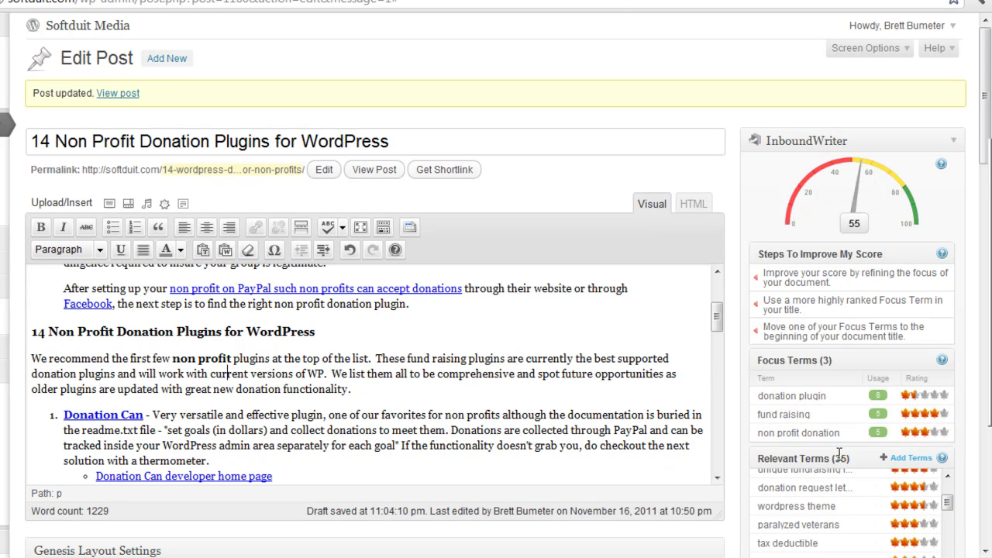
pyautogui.scroll(-2, 852, 476)
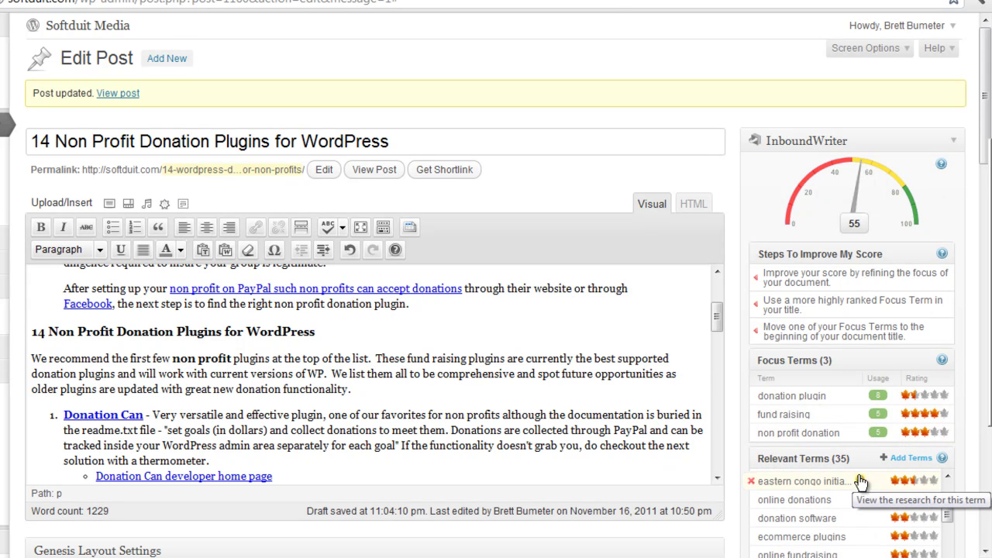
pyautogui.click(905, 458)
pyautogui.write('PayPal')
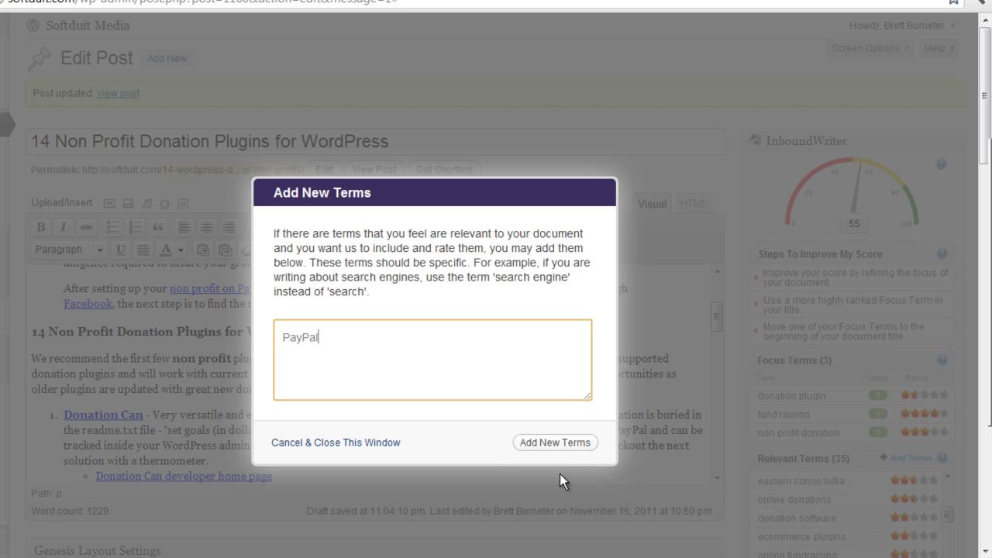
pyautogui.click(569, 445)
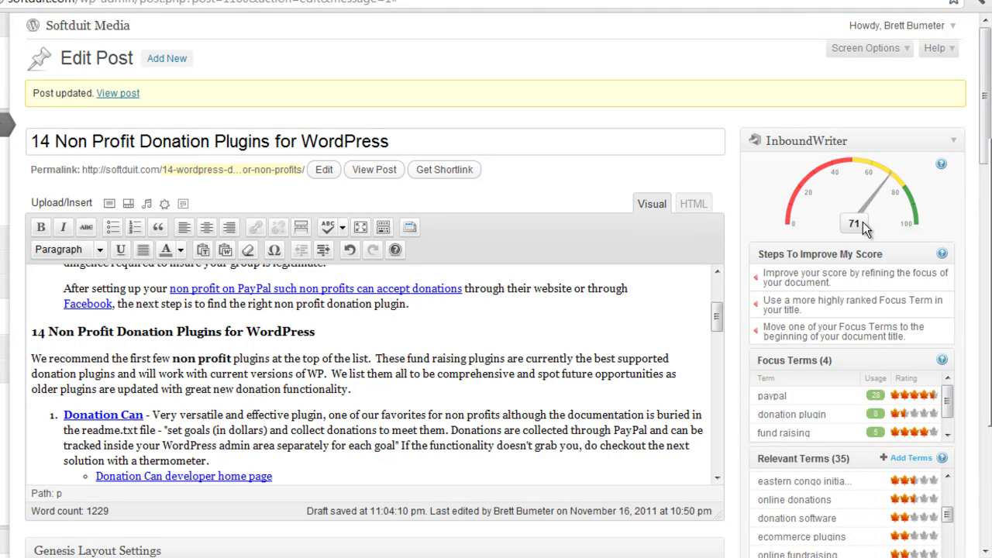
# Examine the usage and ratings of the focus terms and look over the plugin list in the post.
pyautogui.moveTo(861, 399)
pyautogui.scroll(-1, 949, 405)
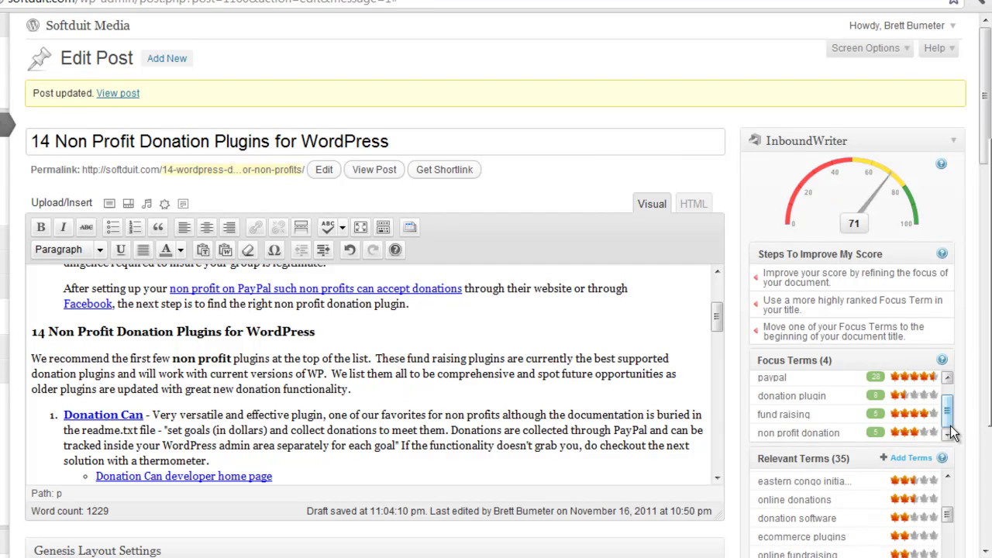
pyautogui.scroll(1, 950, 423)
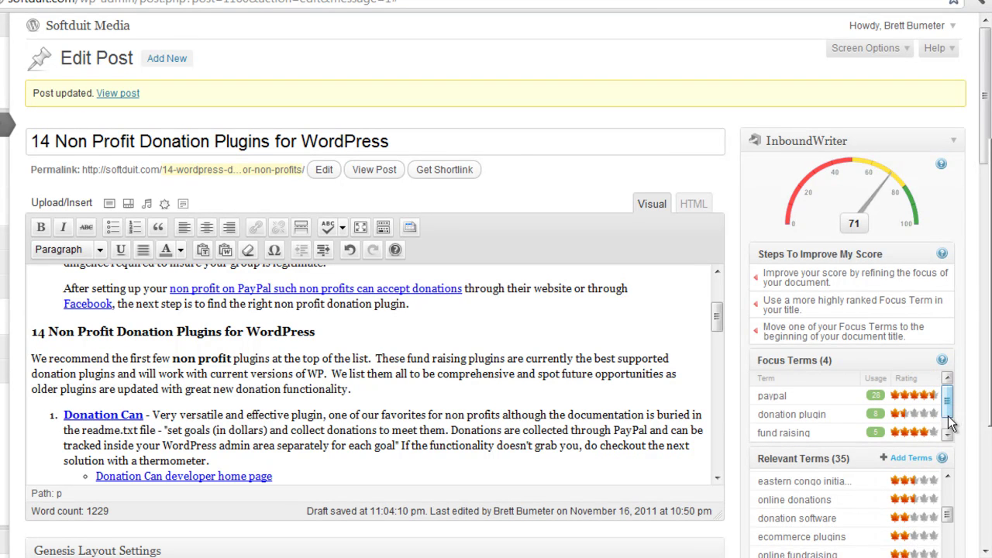
pyautogui.scroll(-1, 948, 443)
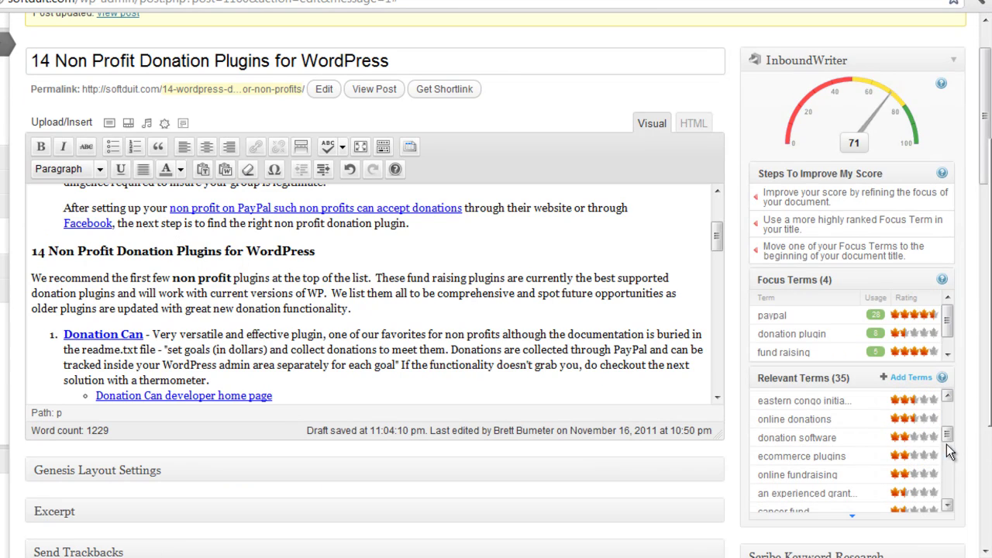
pyautogui.moveTo(928, 360)
pyautogui.scroll(-1, 948, 340)
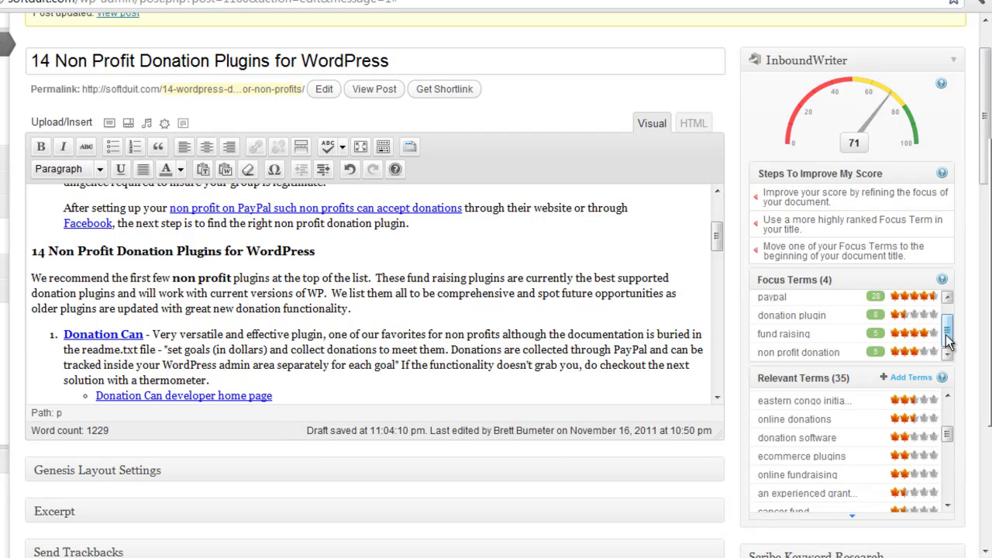
pyautogui.scroll(1, 945, 335)
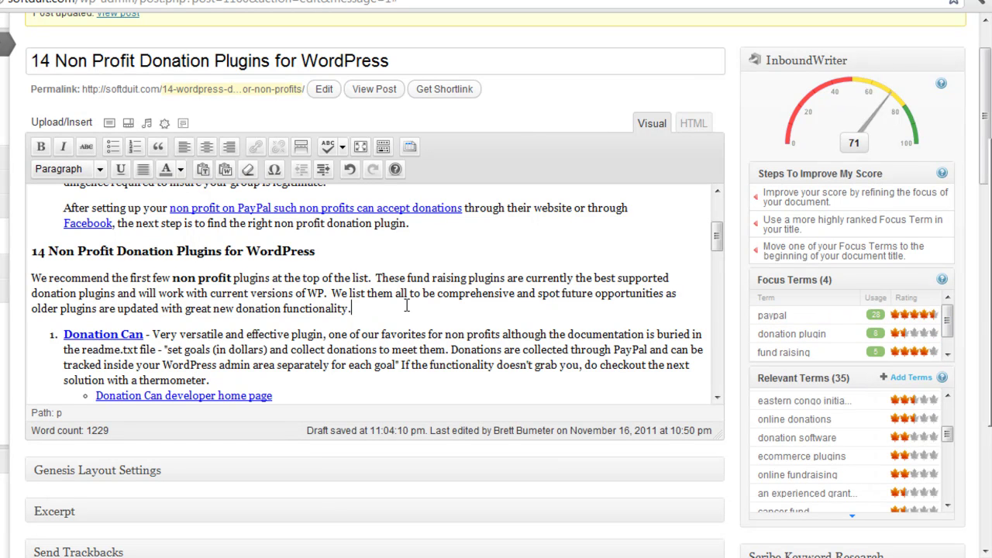
pyautogui.scroll(-2, 407, 306)
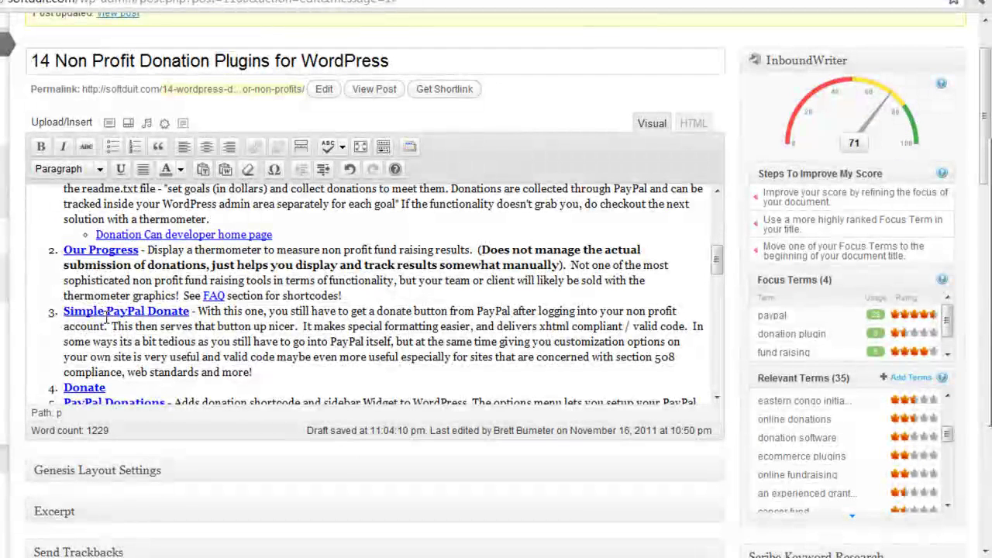
# Read through the PayPal and donation plugin entries in the post's numbered list and compare them with the focus terms.
pyautogui.scroll(-1, 107, 318)
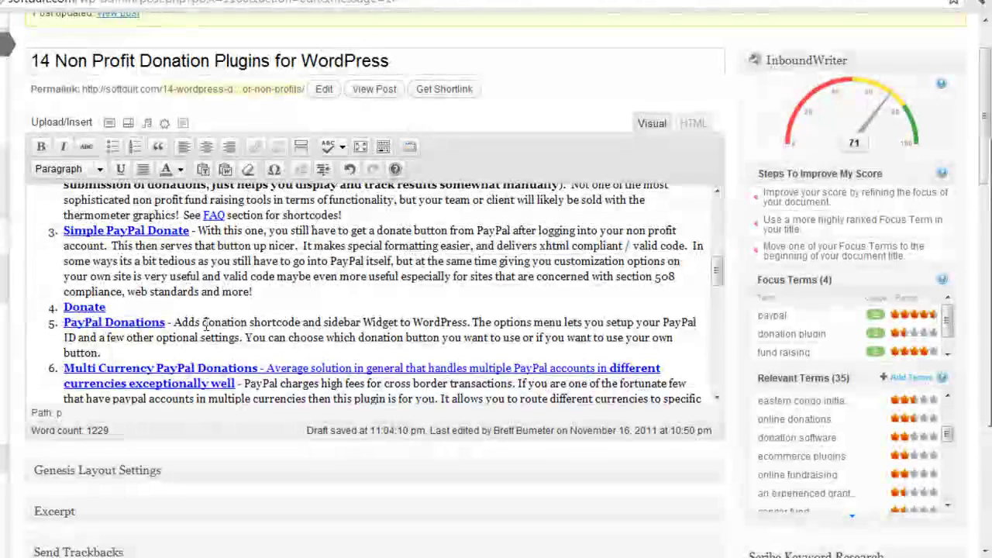
pyautogui.scroll(-2, 302, 333)
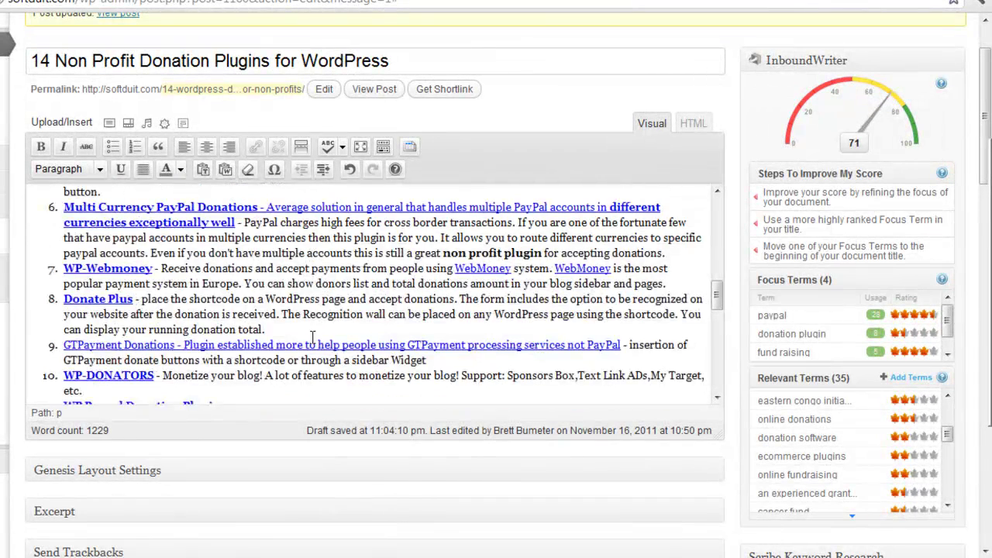
pyautogui.scroll(1, 312, 334)
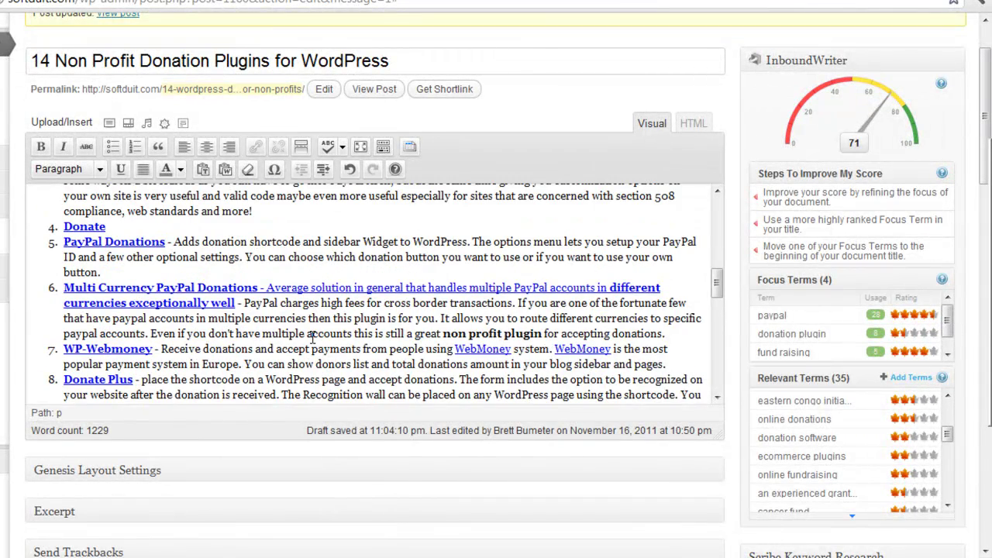
pyautogui.moveTo(808, 339)
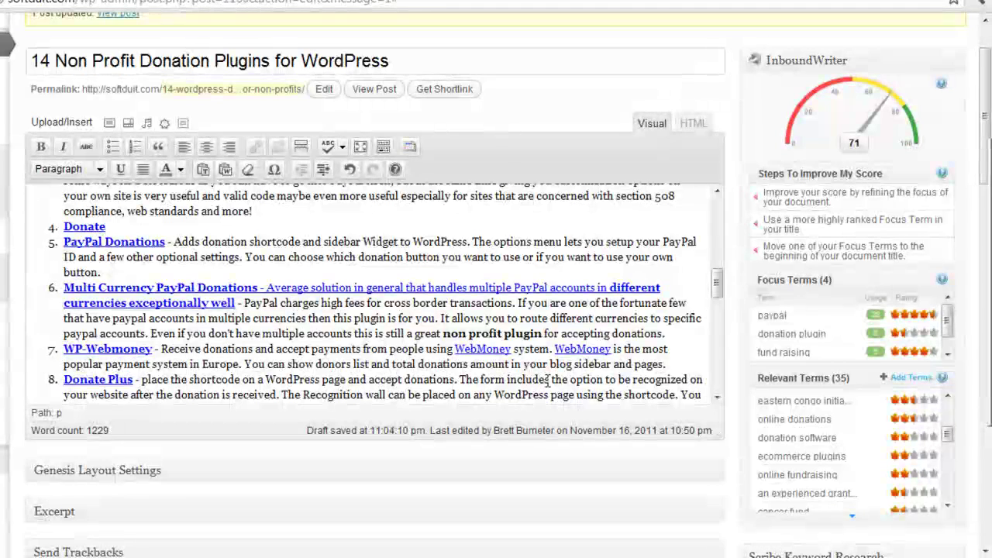
pyautogui.moveTo(943, 317); pyautogui.dragTo(947, 347)
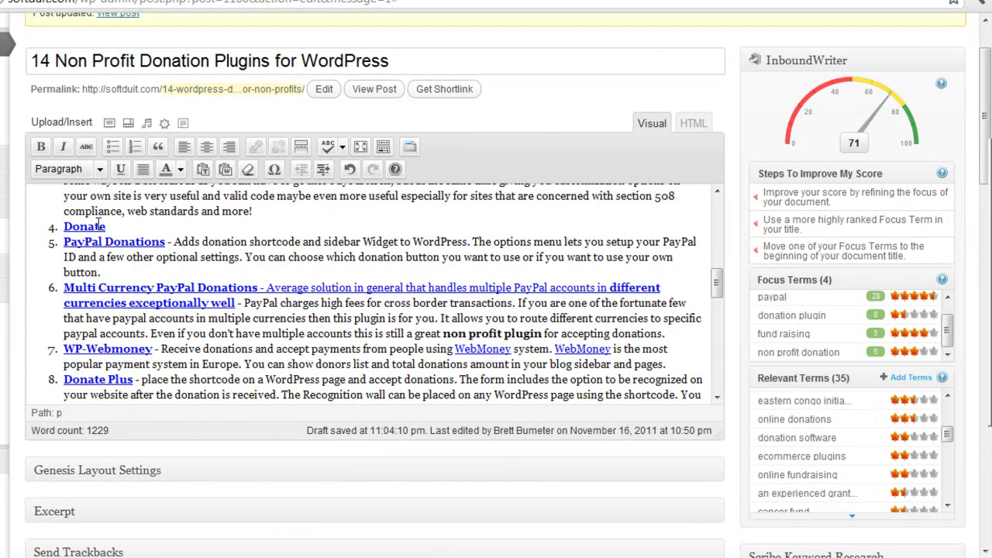
# View the published post in a new tab and follow the "Donate" link in its plugin list to the plugin directory.
pyautogui.rightClick(361, 90)
pyautogui.click(394, 98)
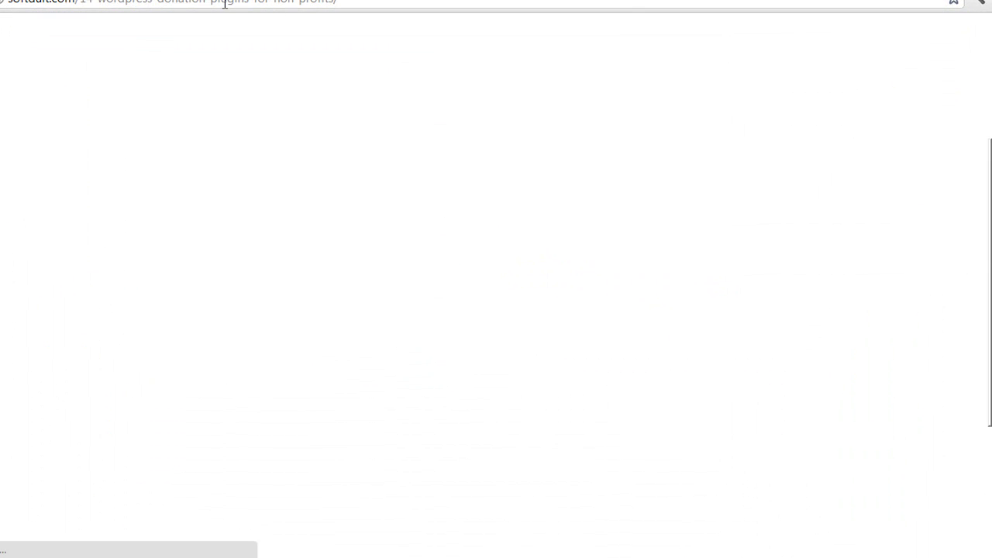
pyautogui.scroll(-3, 389, 295)
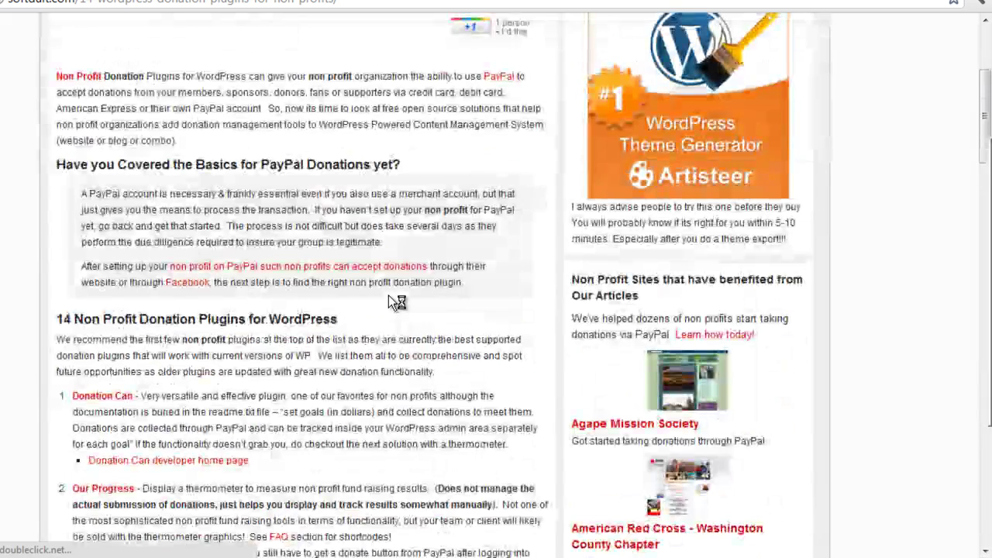
pyautogui.scroll(-3, 389, 295)
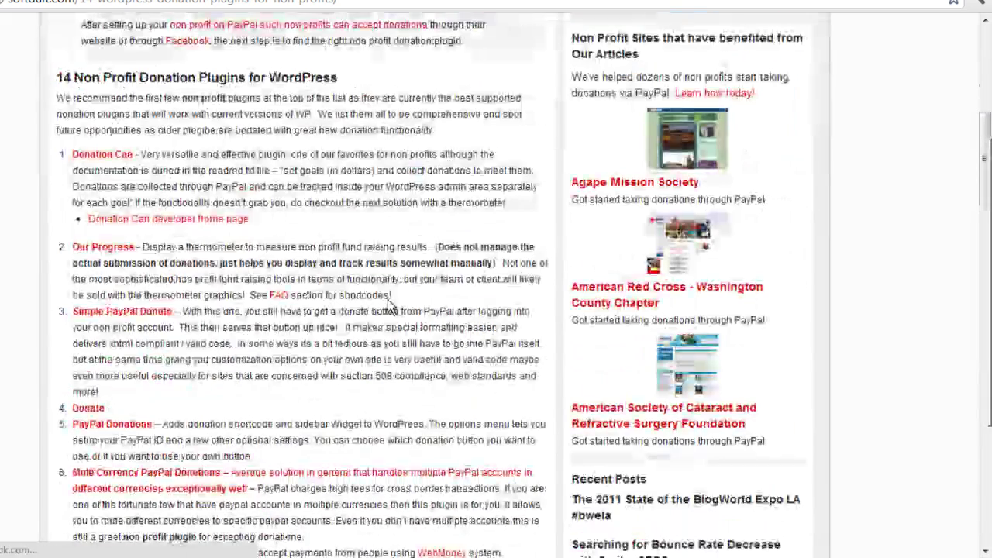
pyautogui.rightClick(92, 415)
pyautogui.click(144, 413)
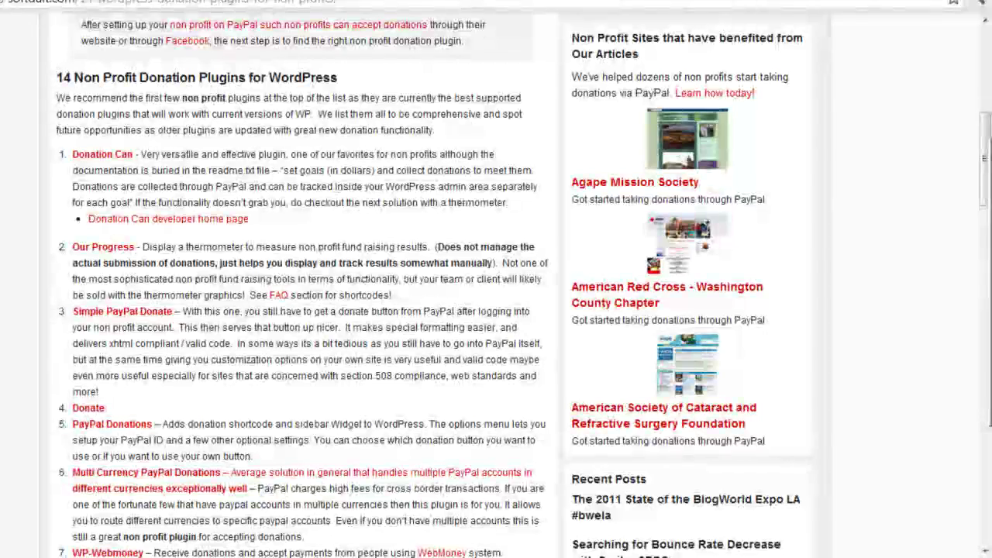
pyautogui.hotkey('ctrl', 'Tab')
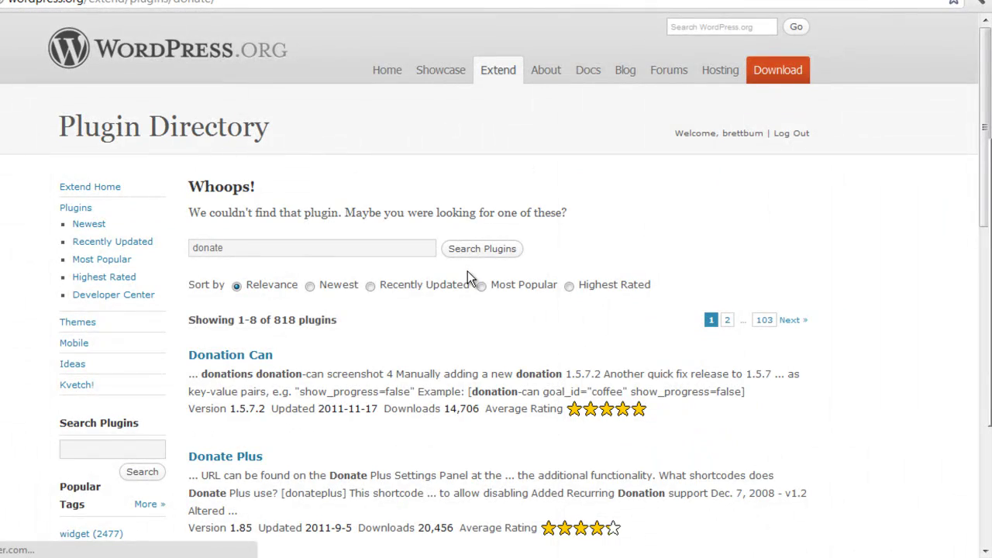
pyautogui.hotkey('ctrl', 'shift', 'Tab')
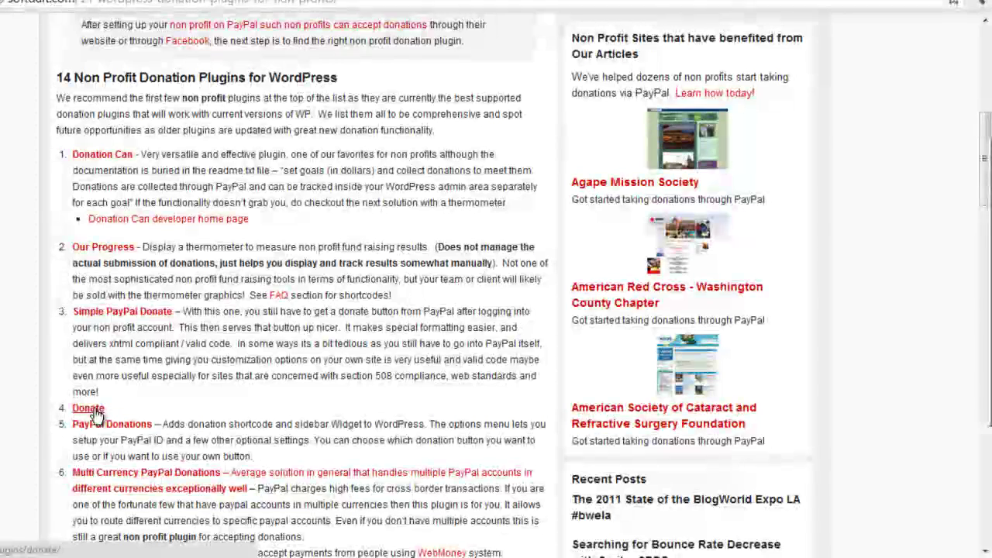
pyautogui.click(93, 411)
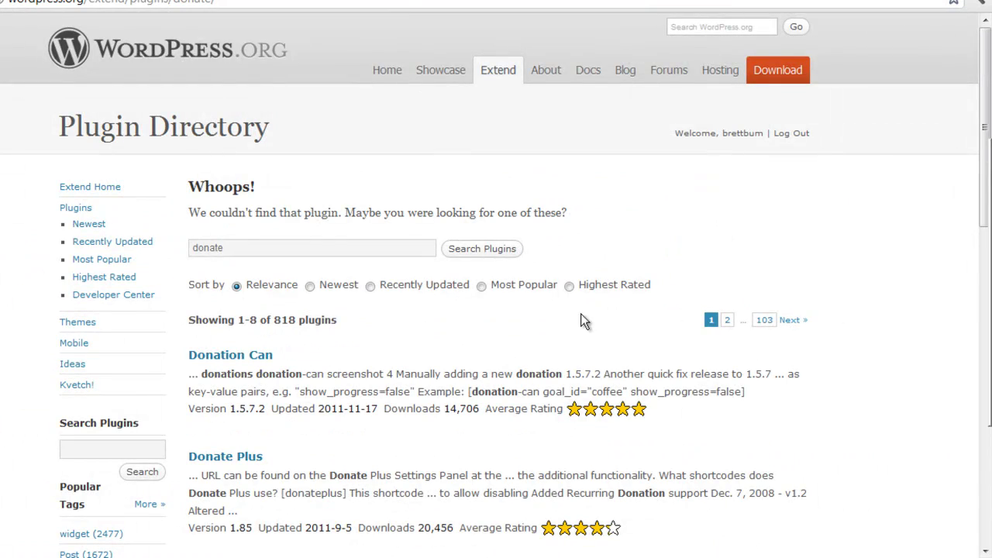
# Search the plugin directory for "Donate" and look through the results for the plugin listed in the post.
pyautogui.scroll(-2, 580, 318)
pyautogui.scroll(-3, 500, 372)
pyautogui.scroll(3, 499, 372)
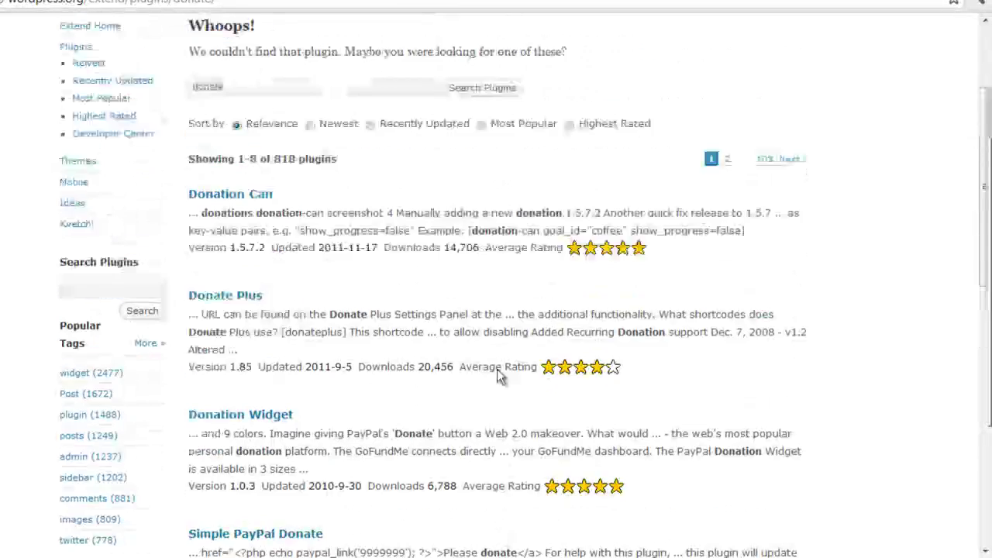
pyautogui.scroll(2, 497, 369)
pyautogui.moveTo(230, 246); pyautogui.dragTo(135, 245)
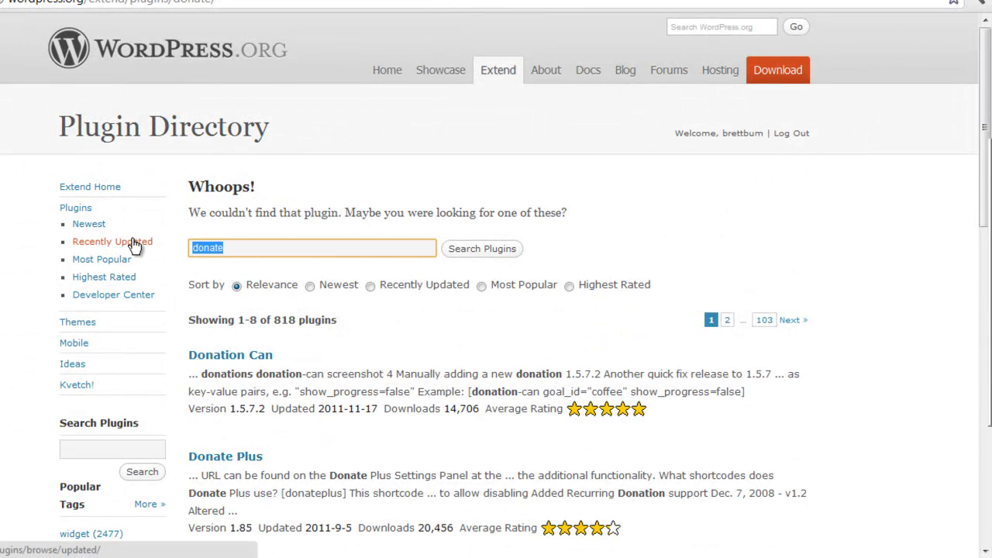
pyautogui.write('Dona')
pyautogui.click(494, 253)
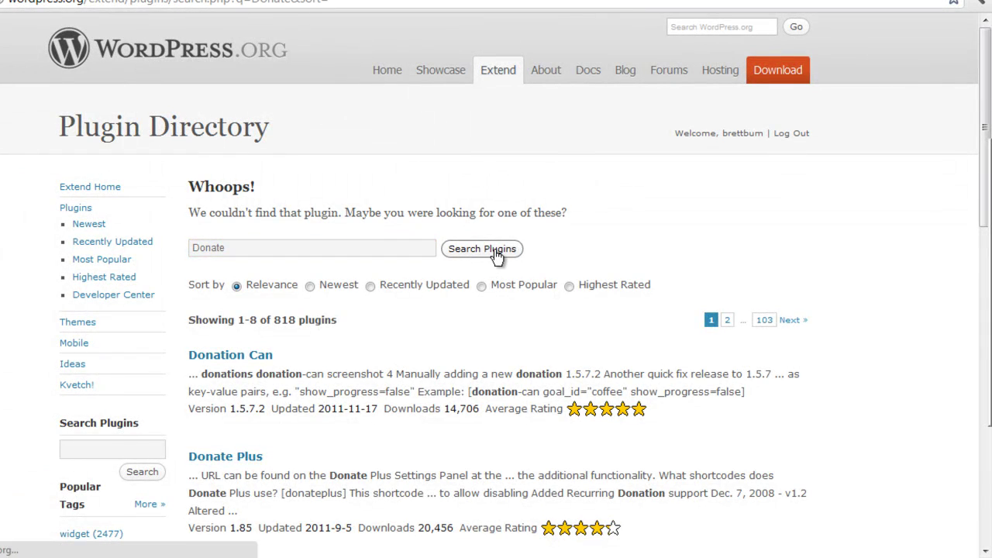
pyautogui.scroll(-2, 434, 314)
pyautogui.scroll(-5, 428, 310)
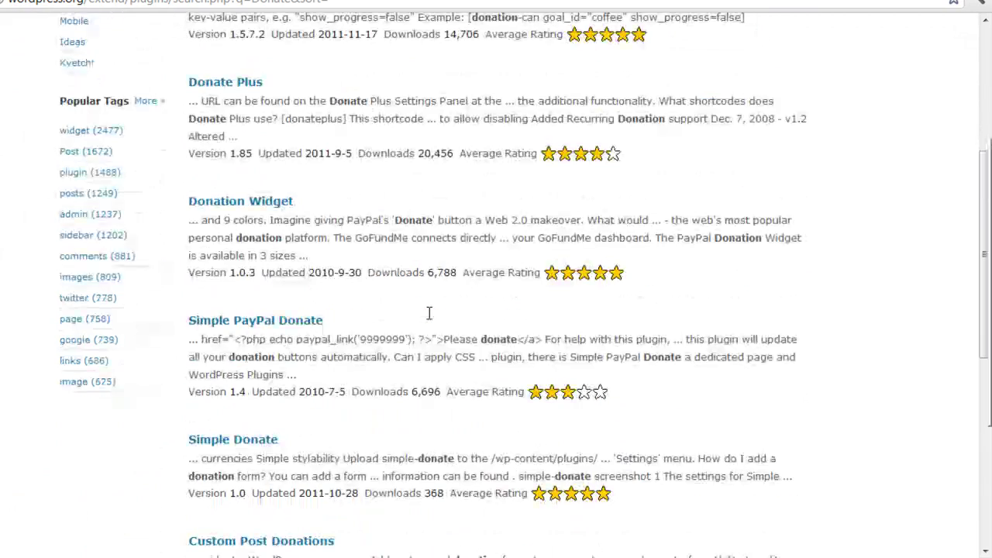
pyautogui.scroll(-2, 429, 312)
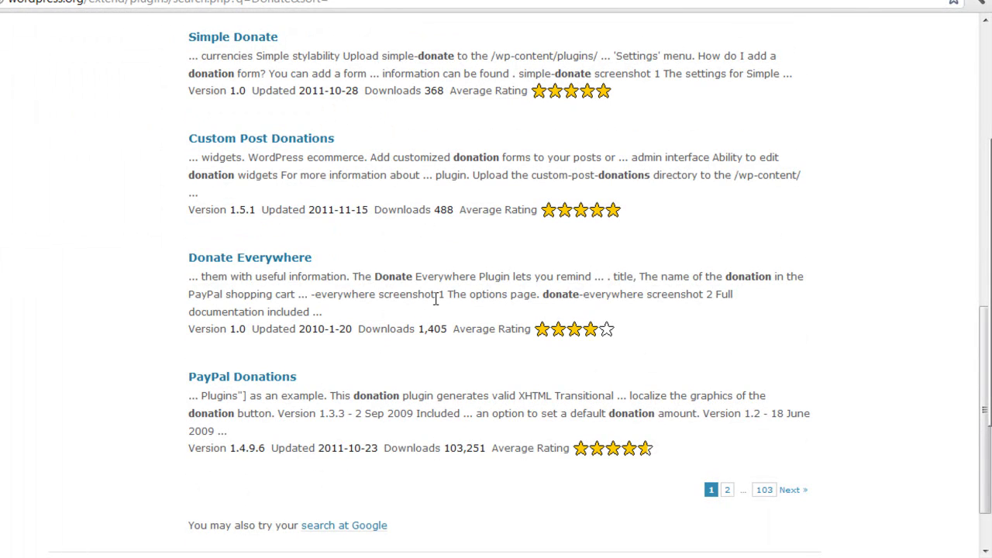
pyautogui.scroll(5, 436, 299)
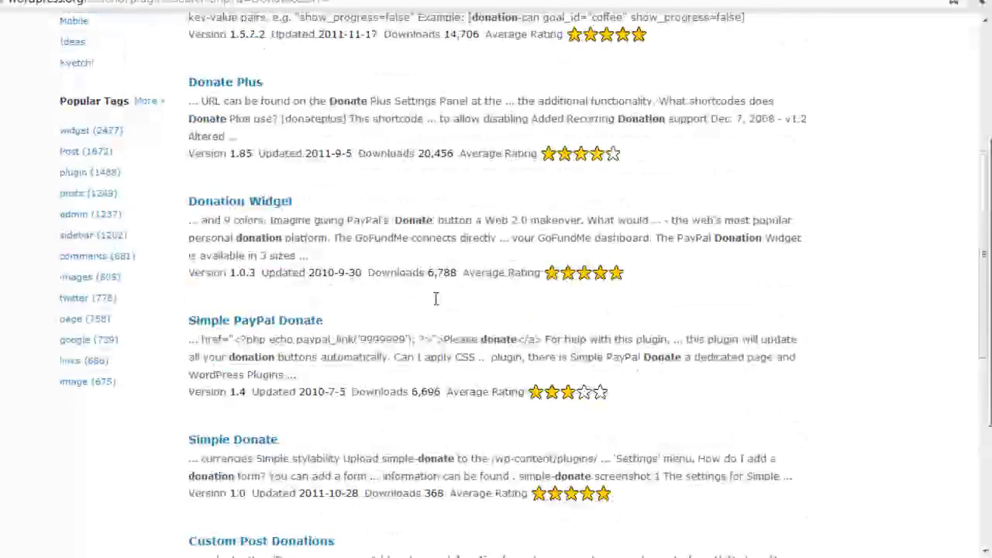
pyautogui.scroll(3, 314, 332)
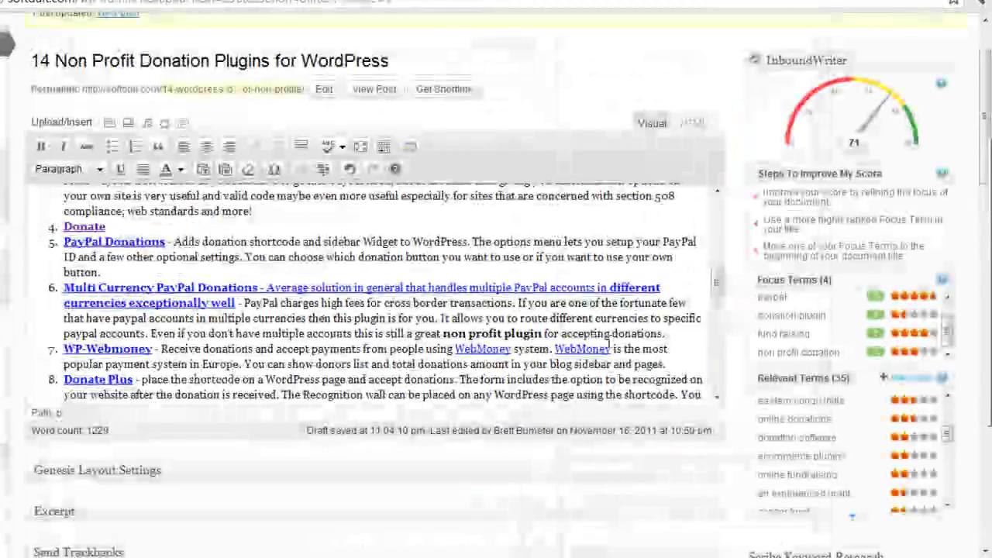
# Back in the post editor, delete the "Donate" entry between Simple PayPal Donate and PayPal Donations from the numbered list.
pyautogui.click(219, 226)
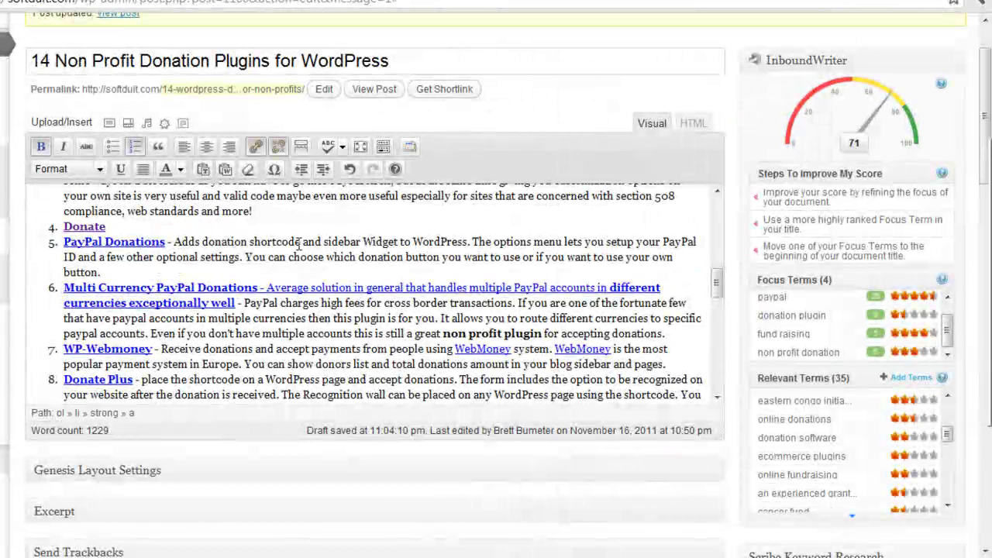
pyautogui.hotkey('shift', 'Home')
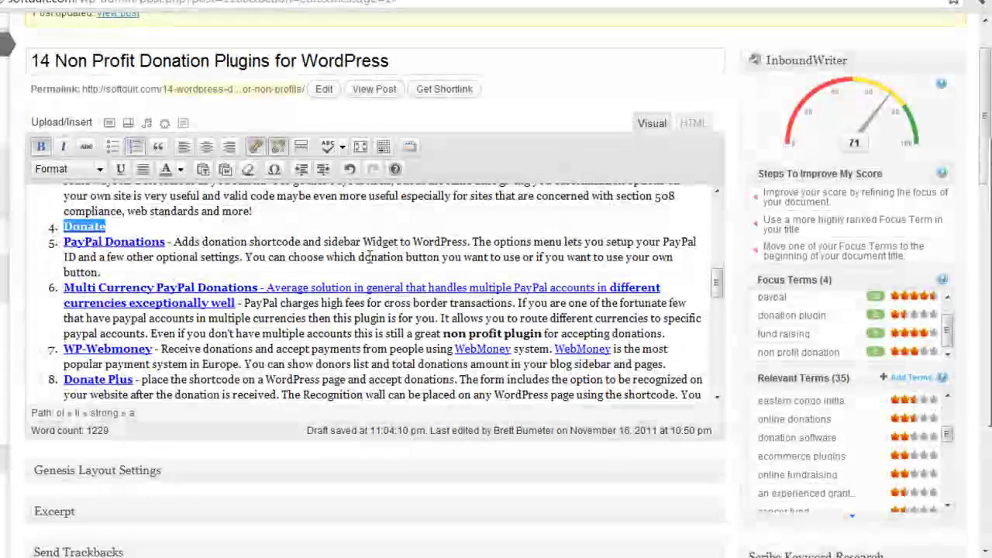
pyautogui.press('BackSpace')
pyautogui.press('BackSpace')
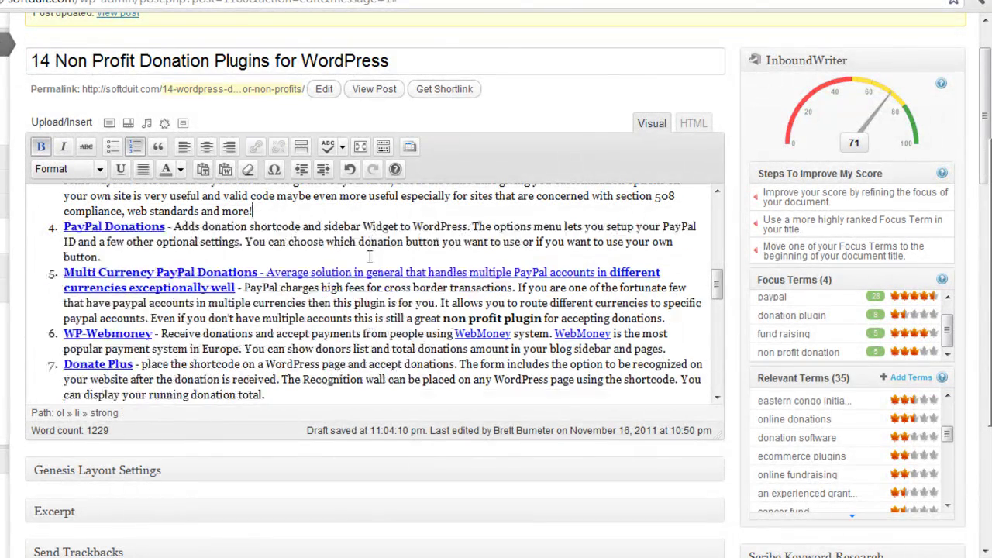
# Check the plugin list's numbering and change the plugin count at the start of the All in One SEO Pack description to 14.
pyautogui.scroll(-8, 370, 256)
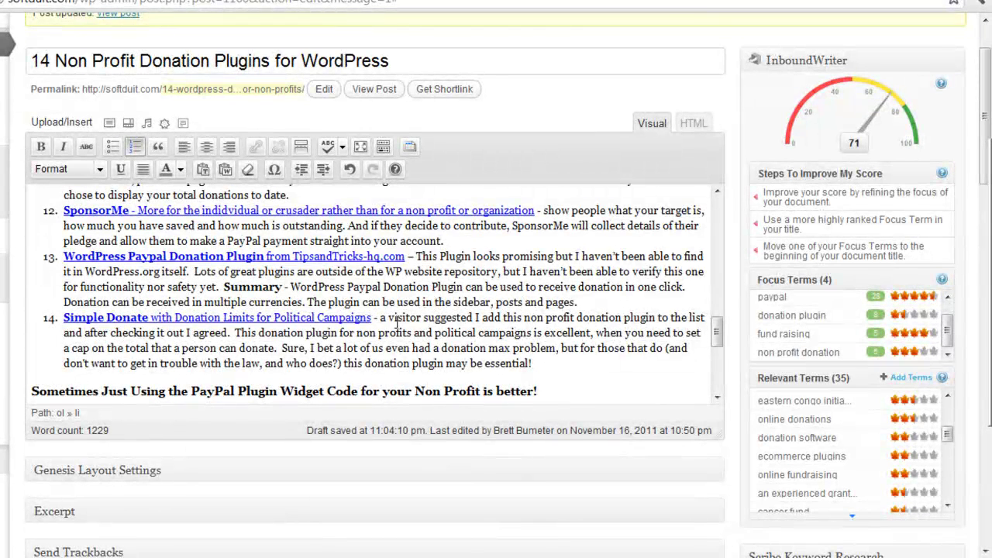
pyautogui.scroll(5, 434, 326)
pyautogui.scroll(-3, 438, 329)
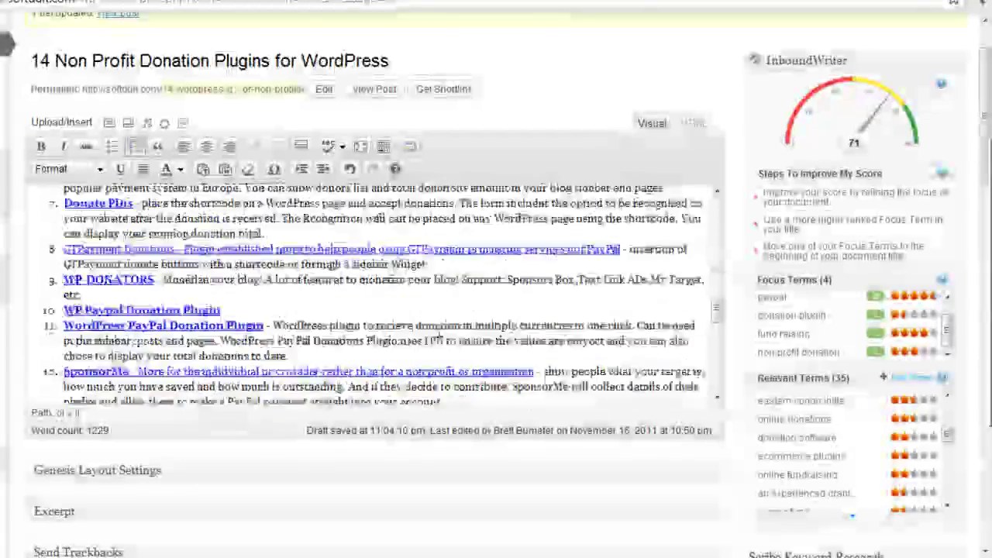
pyautogui.scroll(-10, 441, 332)
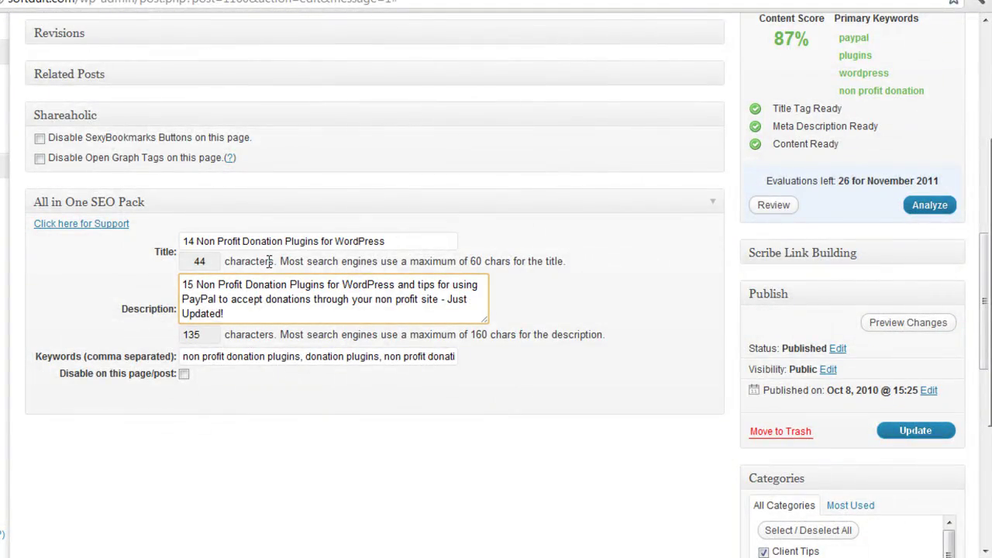
pyautogui.press('BackSpace')
pyautogui.write('4')
# Look over the plugin list again and run the Scribe Content Optimizer analysis on the edited post.
pyautogui.scroll(10, 724, 321)
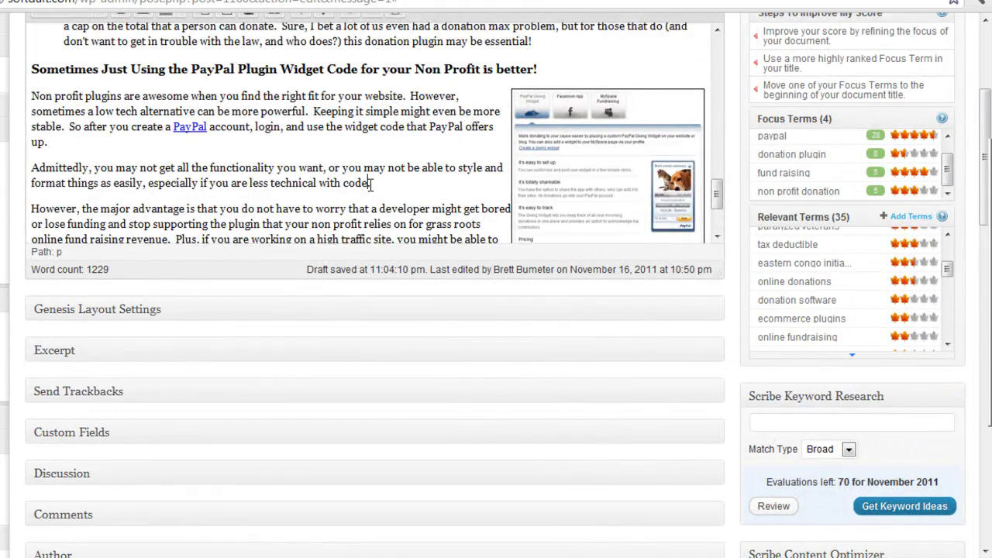
pyautogui.scroll(5, 372, 183)
pyautogui.scroll(4, 731, 230)
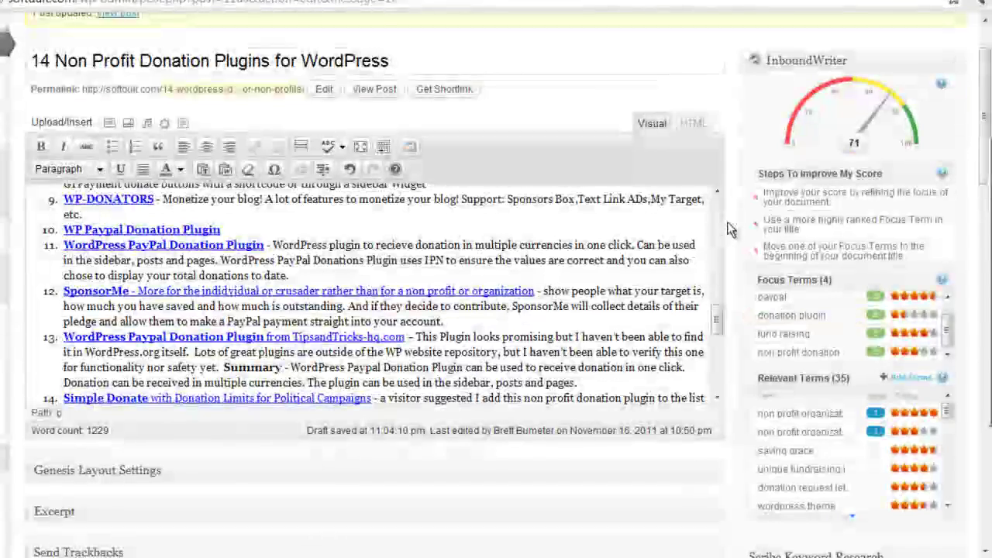
pyautogui.scroll(2, 730, 229)
pyautogui.moveTo(714, 398); pyautogui.dragTo(713, 313)
pyautogui.scroll(-3, 518, 369)
pyautogui.scroll(-15, 517, 369)
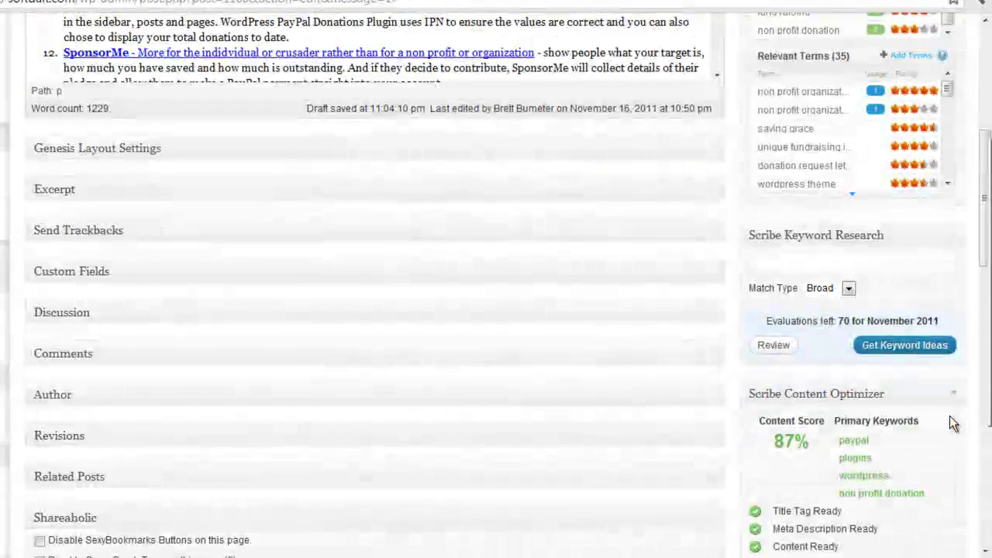
pyautogui.scroll(-3, 953, 422)
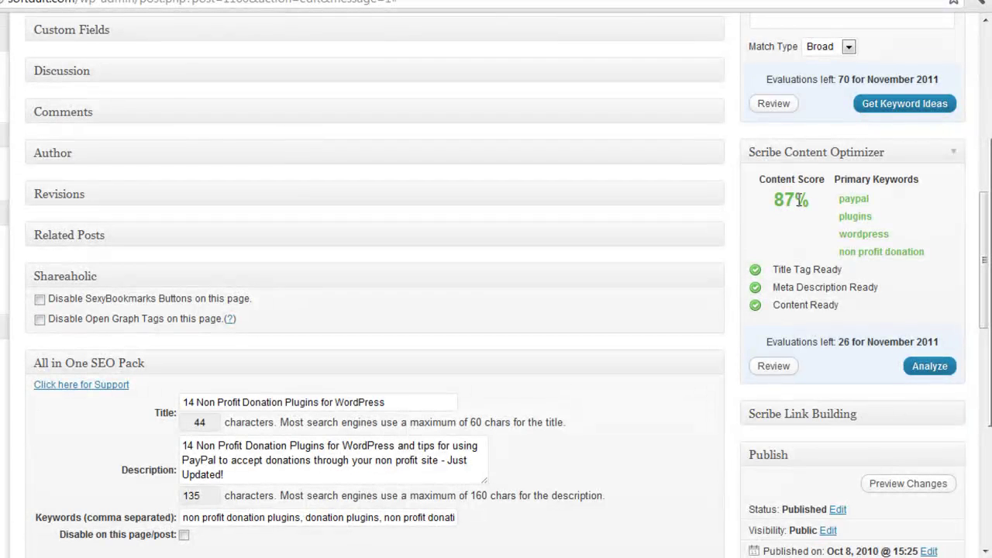
pyautogui.click(930, 367)
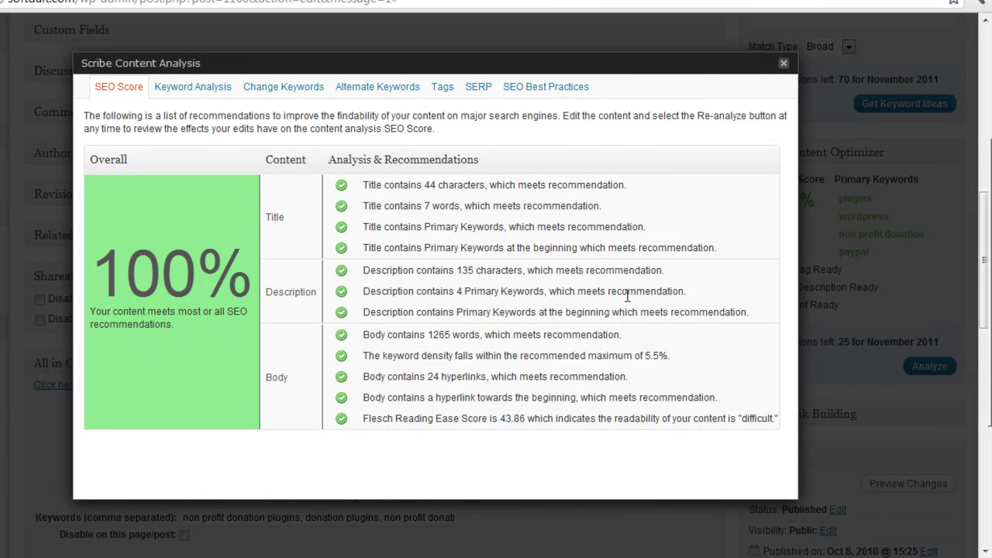
# Examine the Scribe keyword analysis for the rank, prominence, frequency and density of the primary keywords, especially "non profit donation".
pyautogui.click(204, 88)
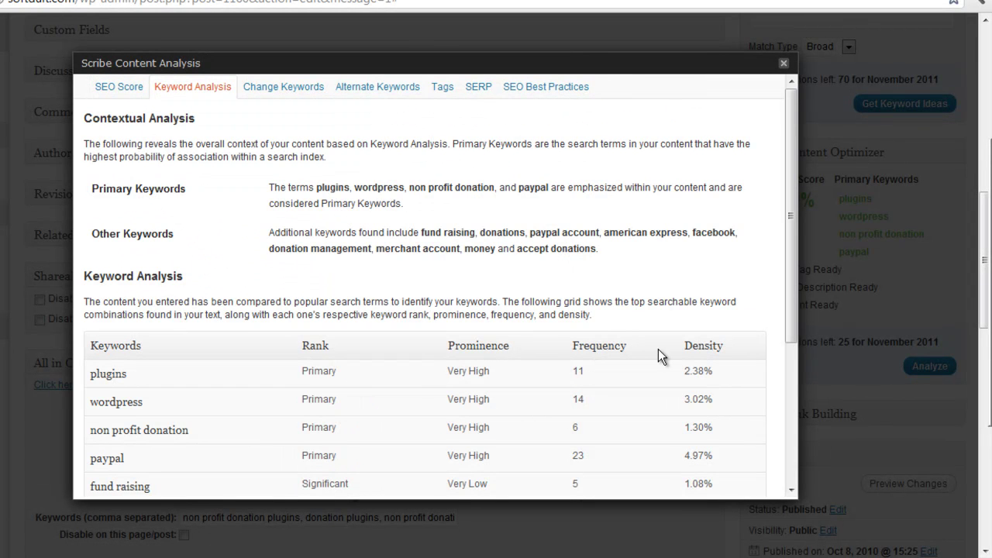
pyautogui.scroll(-2, 734, 280)
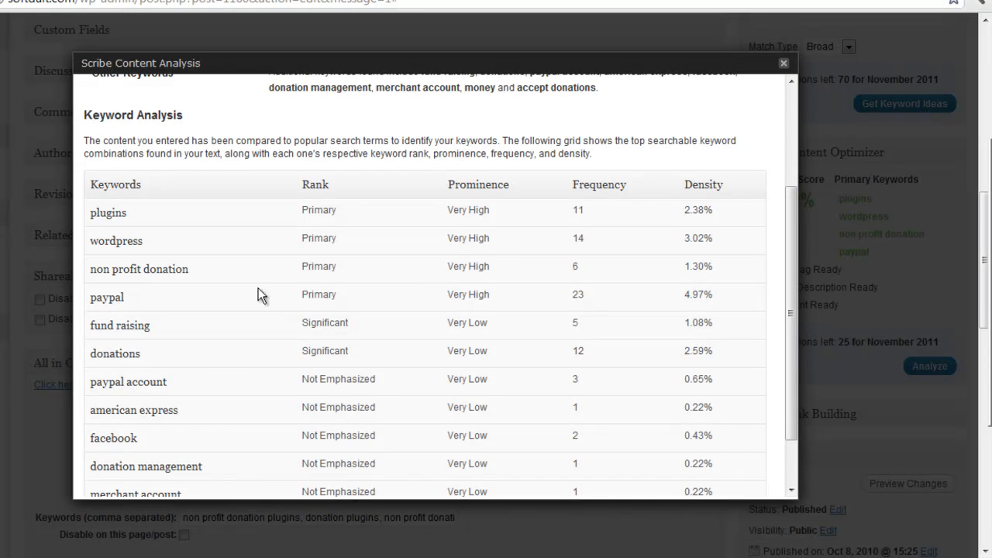
pyautogui.moveTo(590, 296); pyautogui.dragTo(109, 299)
pyautogui.moveTo(626, 269); pyautogui.dragTo(115, 213)
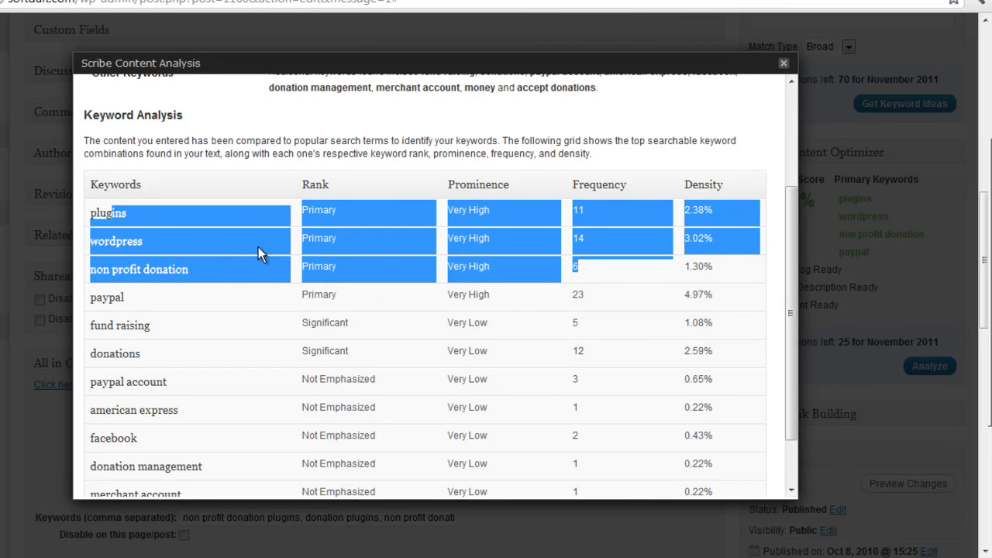
pyautogui.click(244, 292)
pyautogui.moveTo(241, 267); pyautogui.dragTo(80, 276)
pyautogui.click(110, 268)
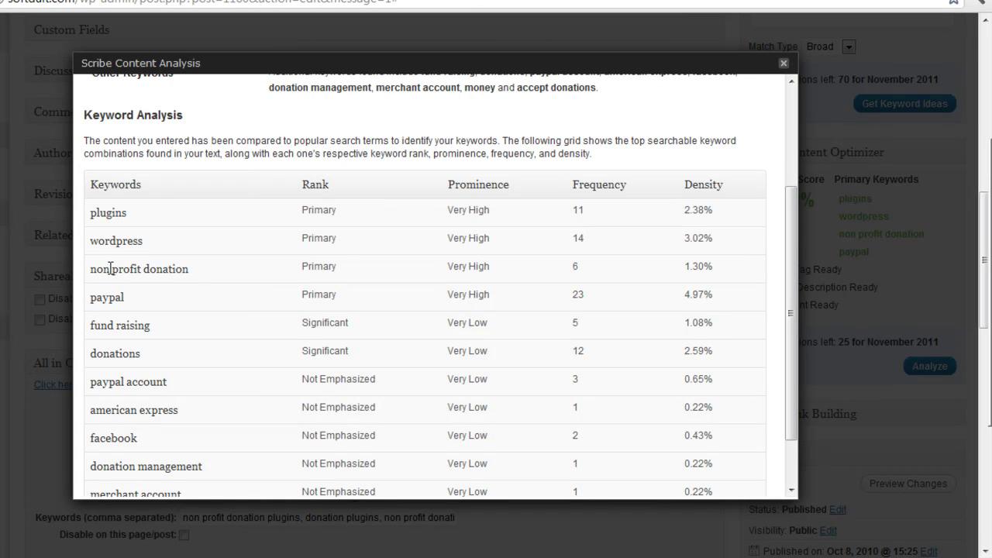
pyautogui.moveTo(189, 269); pyautogui.dragTo(91, 276)
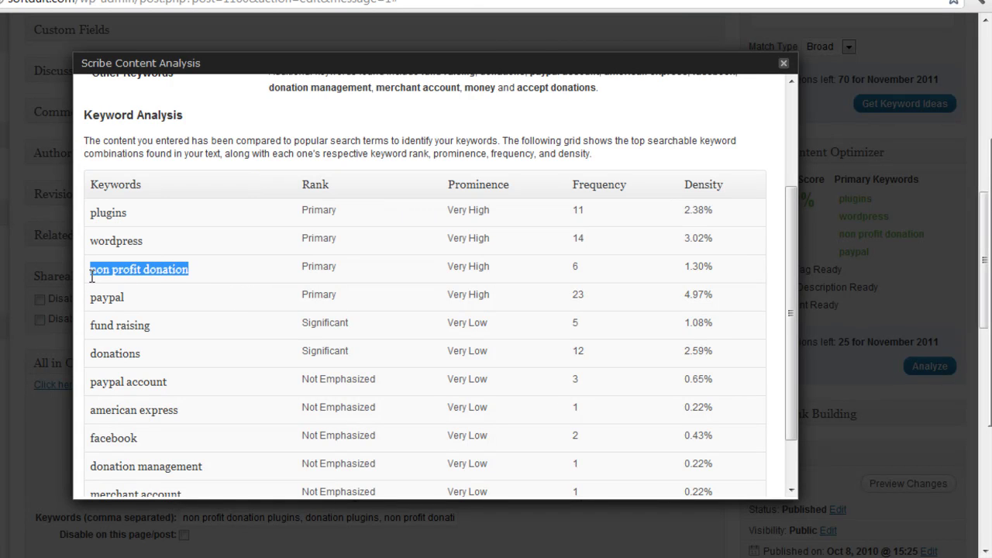
# Examine the significant and non-emphasized keywords in the Scribe analysis, starting with "fund raising", and close the report.
pyautogui.moveTo(151, 326); pyautogui.dragTo(88, 327)
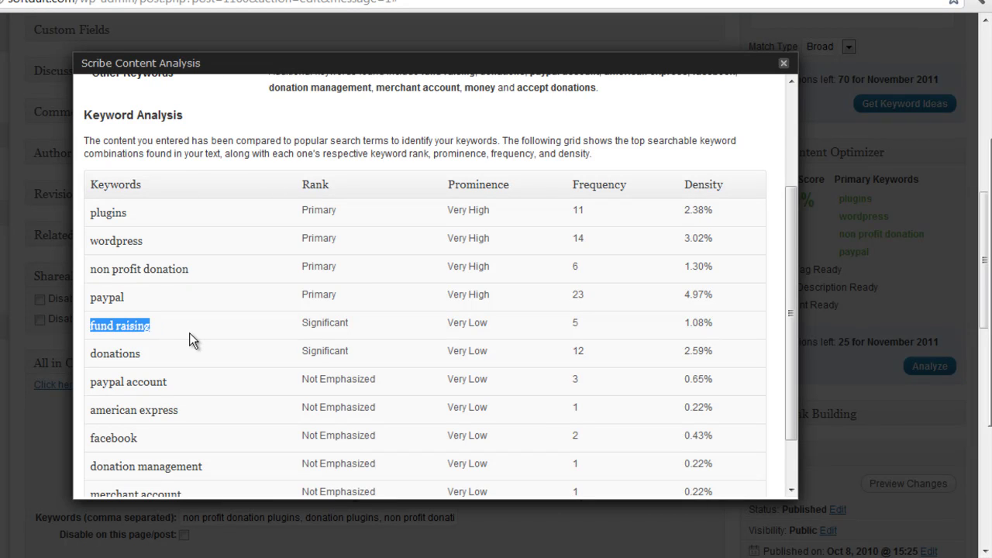
pyautogui.scroll(-2, 215, 354)
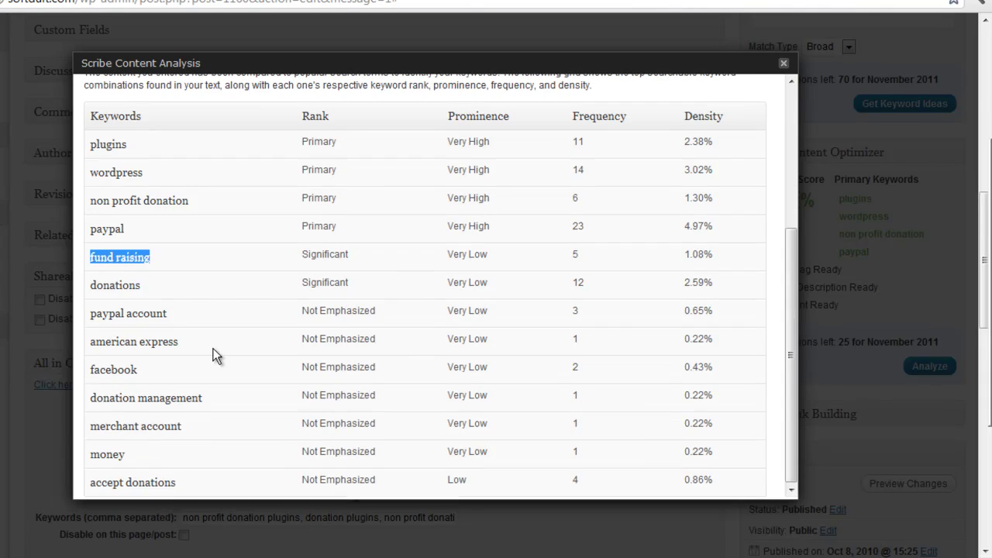
pyautogui.scroll(4, 672, 253)
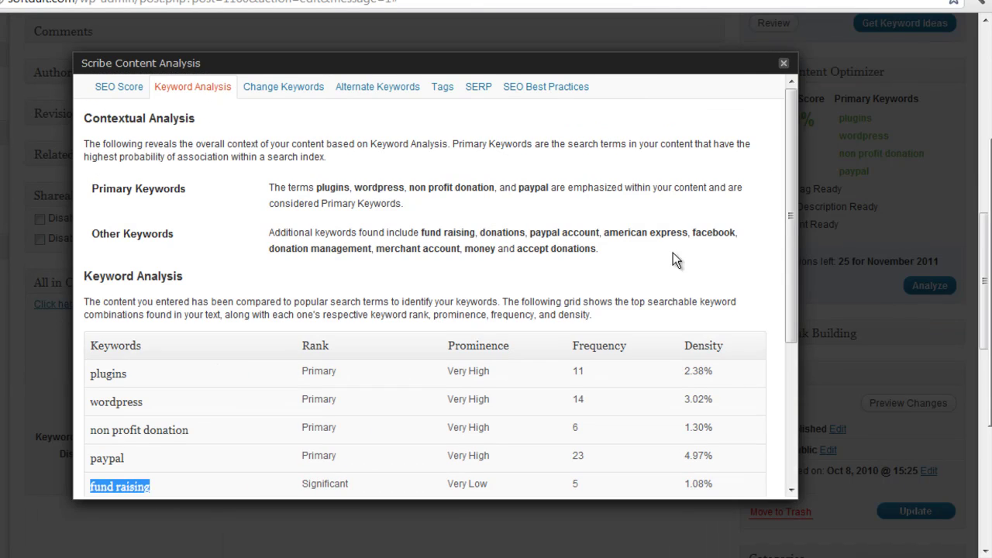
pyautogui.click(783, 64)
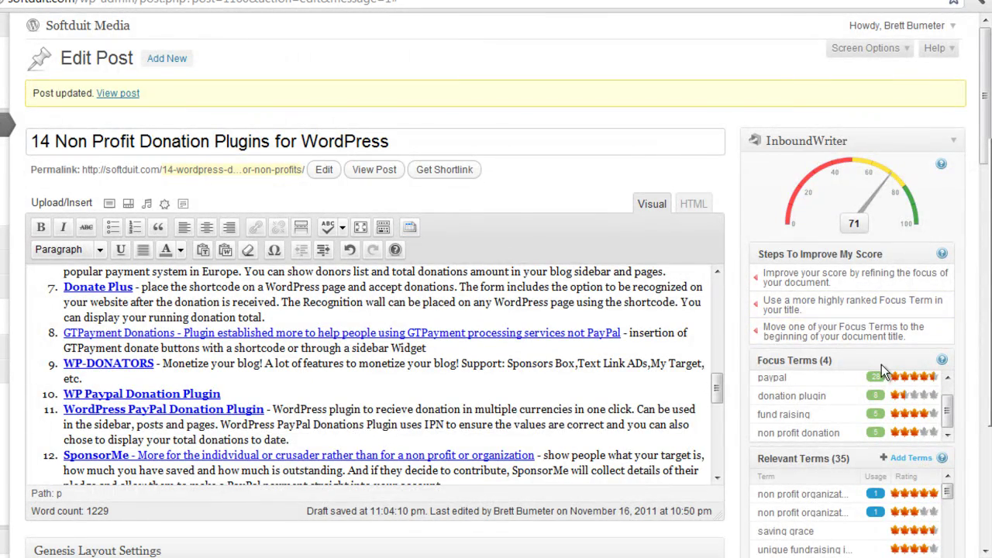
# Compare the InboundWriter terms with the Scribe results and read the suggestion about using a more highly ranked Focus Term in the title.
pyautogui.scroll(-3, 881, 364)
pyautogui.scroll(3, 926, 458)
pyautogui.scroll(-7, 775, 310)
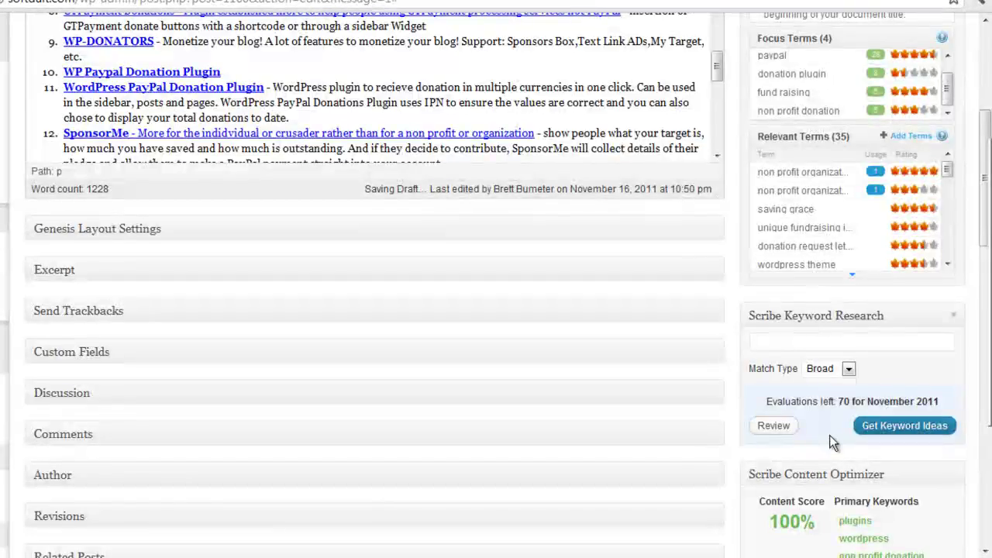
pyautogui.moveTo(802, 277); pyautogui.dragTo(775, 278)
pyautogui.scroll(7, 801, 306)
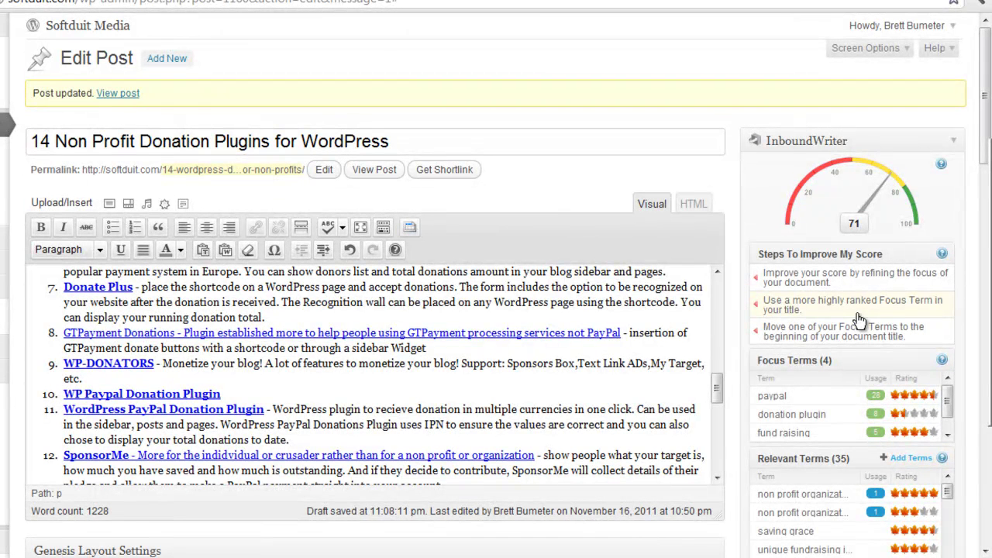
pyautogui.click(834, 316)
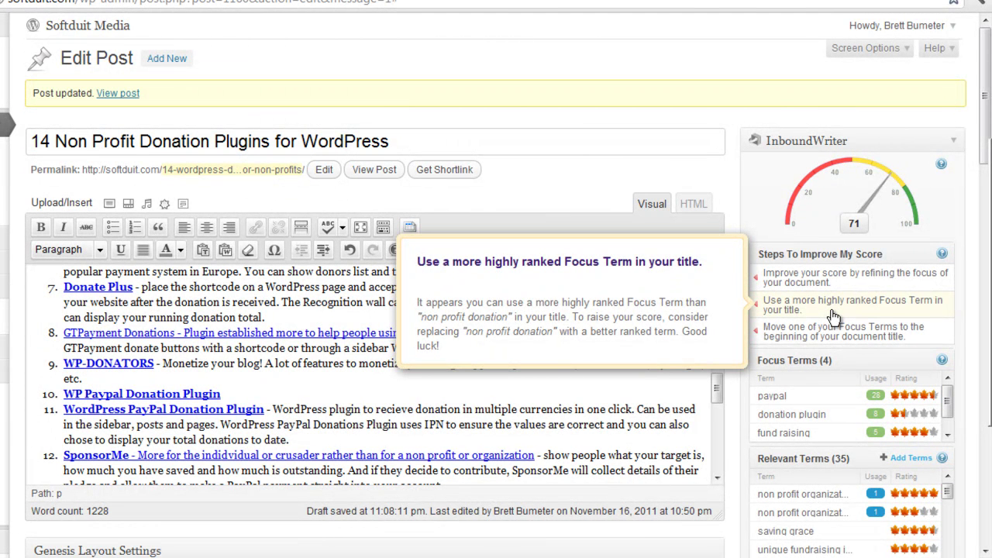
# Remove "non profit donation" from the InboundWriter Focus Terms and add "Non Profit Donation" back as a new term.
pyautogui.click(949, 428)
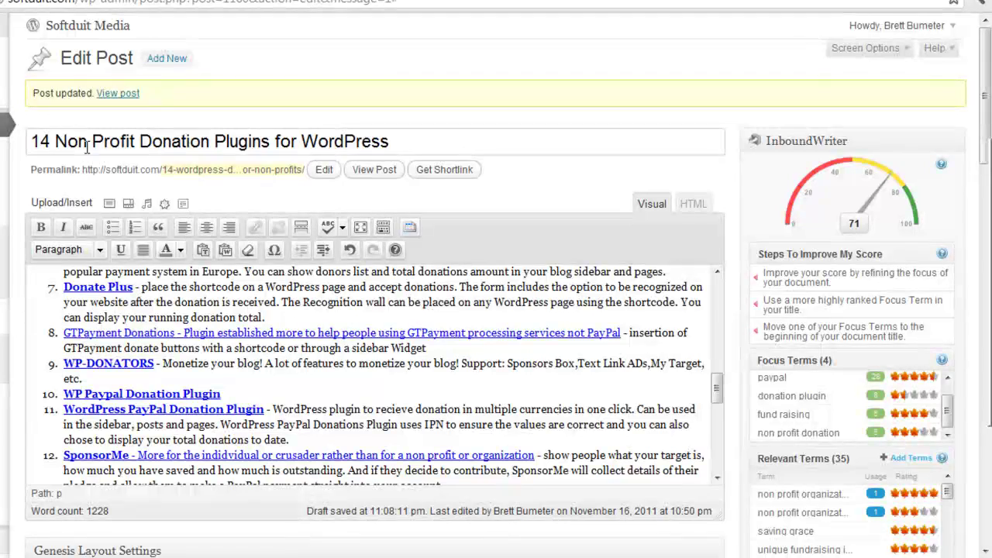
pyautogui.click(756, 434)
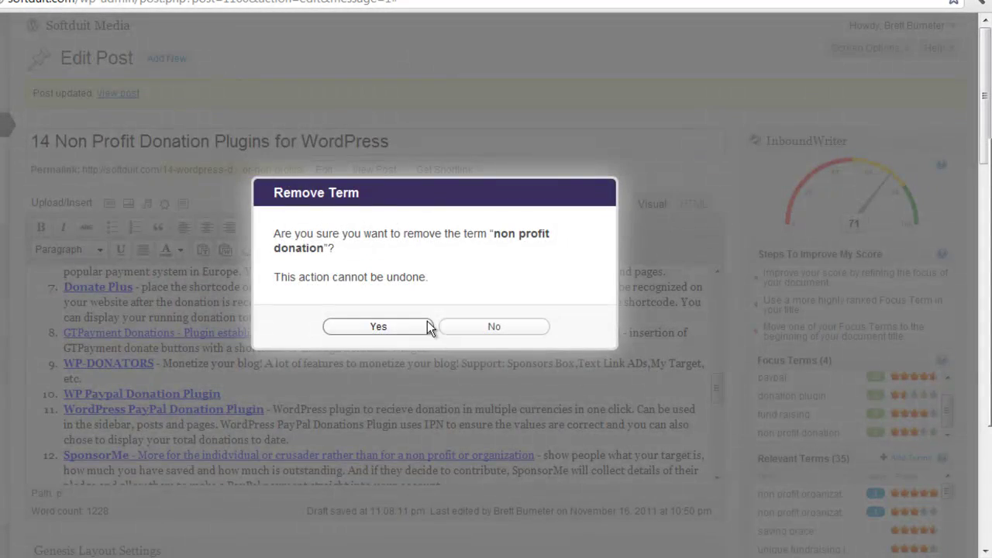
pyautogui.click(407, 322)
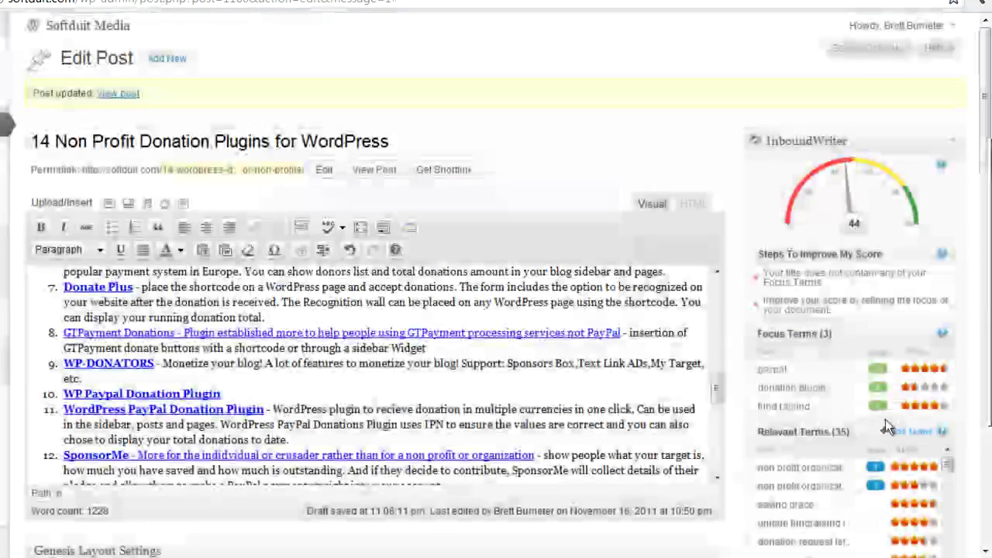
pyautogui.click(904, 432)
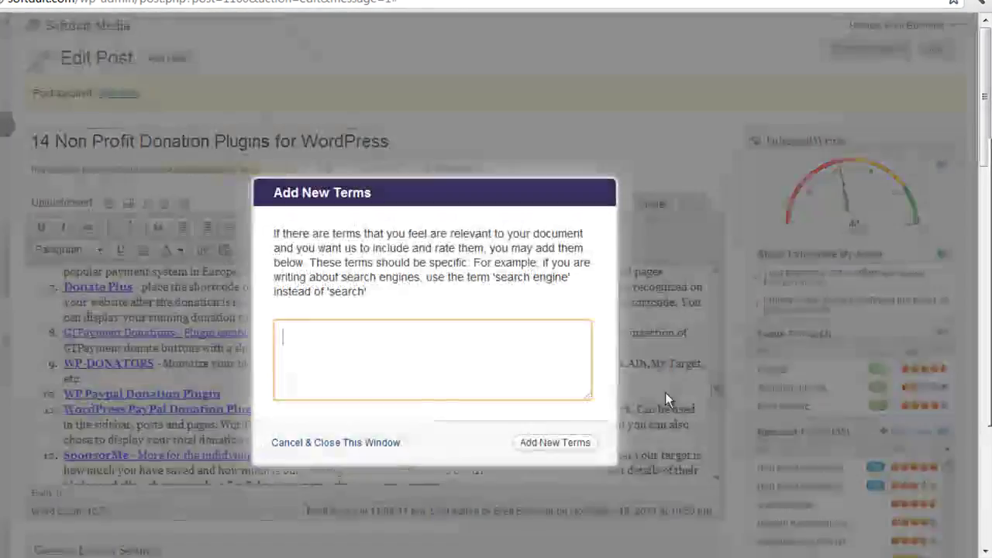
pyautogui.write('Non Profit Donation')
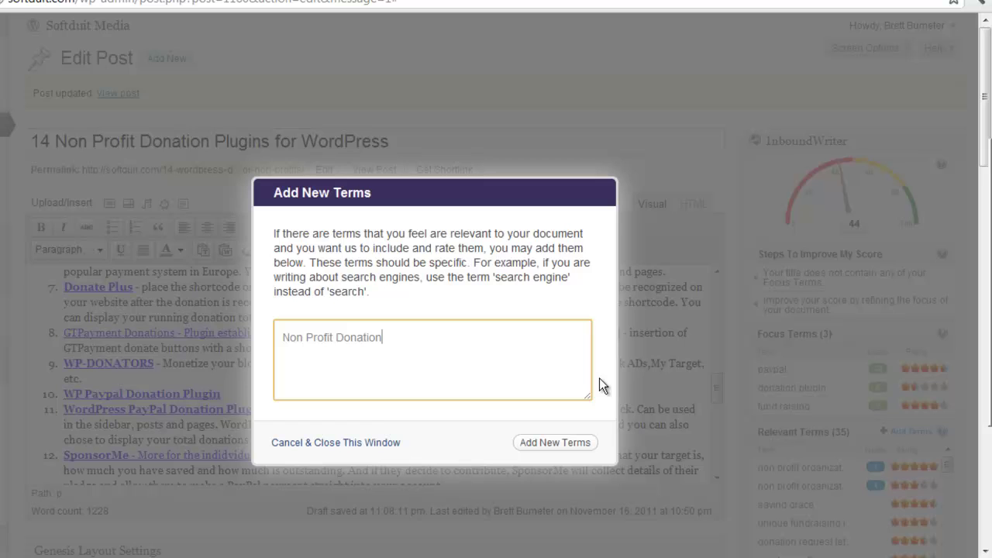
pyautogui.click(559, 445)
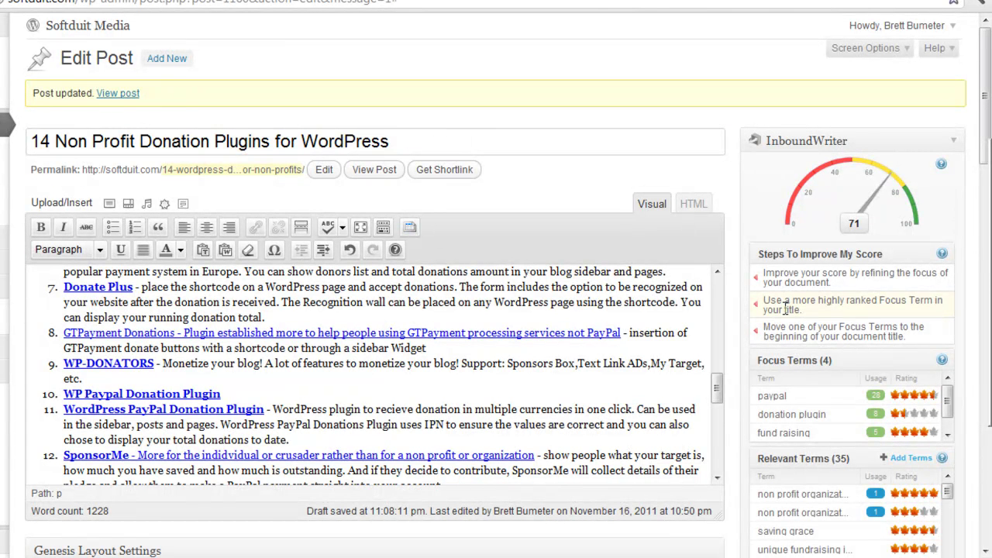
# Review the InboundWriter suggestions about a higher-ranked Focus Term and placing a Focus Term at the beginning of the title.
pyautogui.moveTo(786, 309)
pyautogui.moveTo(814, 303)
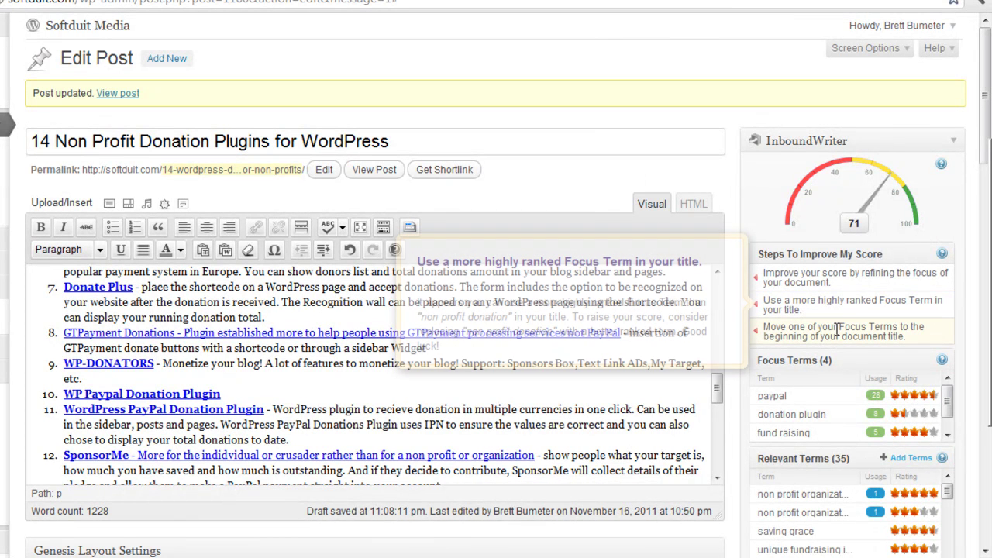
pyautogui.moveTo(837, 329)
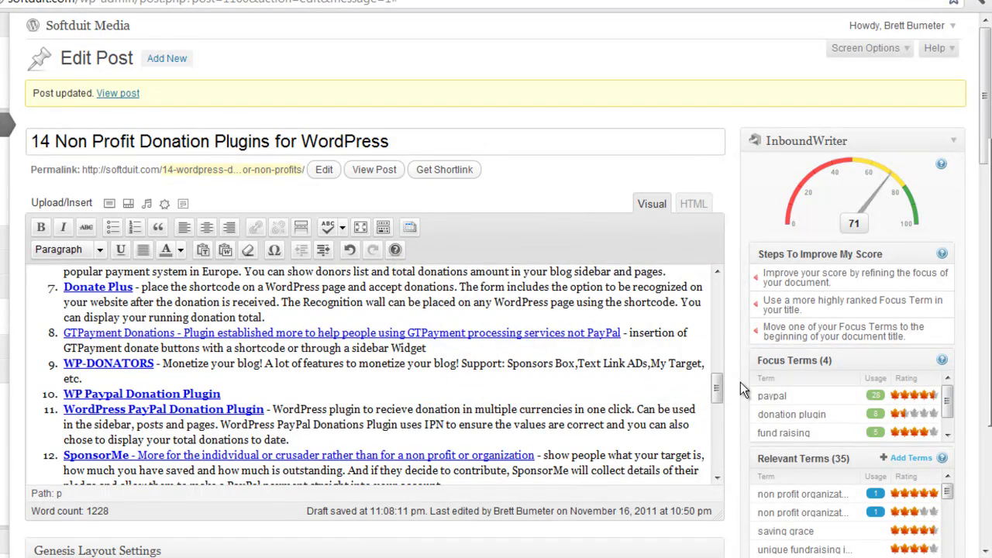
# In the post's HTML source, extend the opening "Non Profit" link to cover "Non Profit Donation" and return to the visual view.
pyautogui.moveTo(718, 388); pyautogui.dragTo(717, 283)
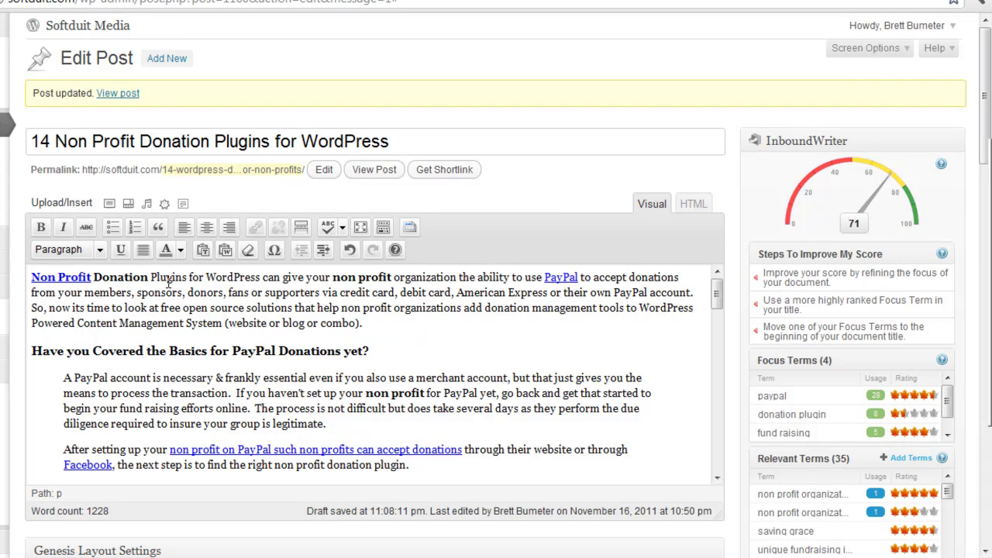
pyautogui.click(696, 203)
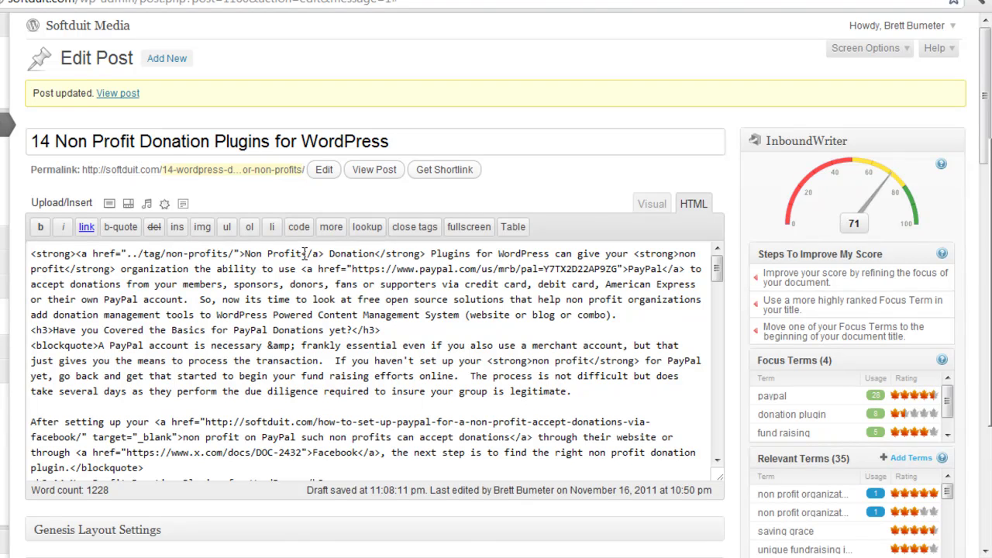
pyautogui.moveTo(301, 253); pyautogui.dragTo(325, 256)
pyautogui.hotkey('ctrl', 'c')
pyautogui.press('Delete')
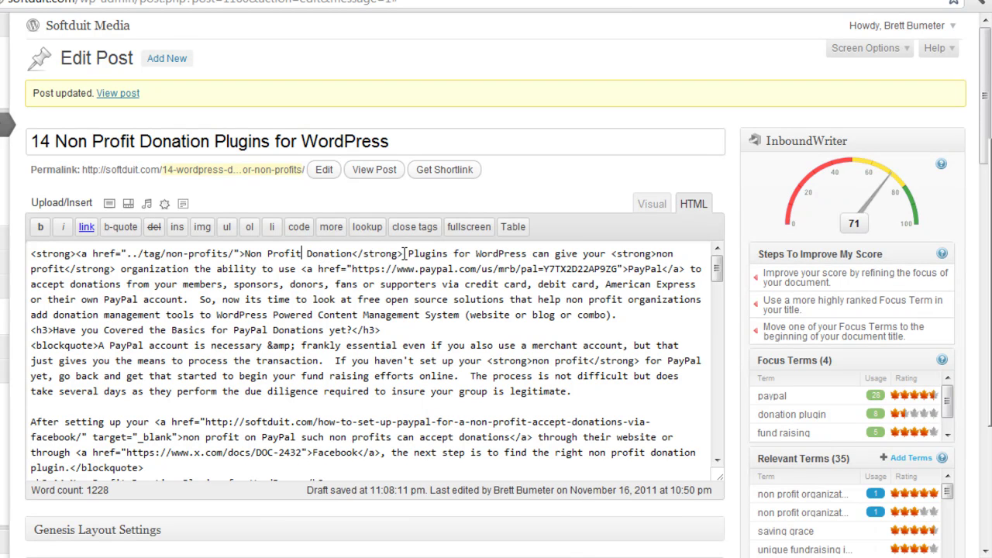
pyautogui.click(355, 254)
pyautogui.hotkey('ctrl', 'v')
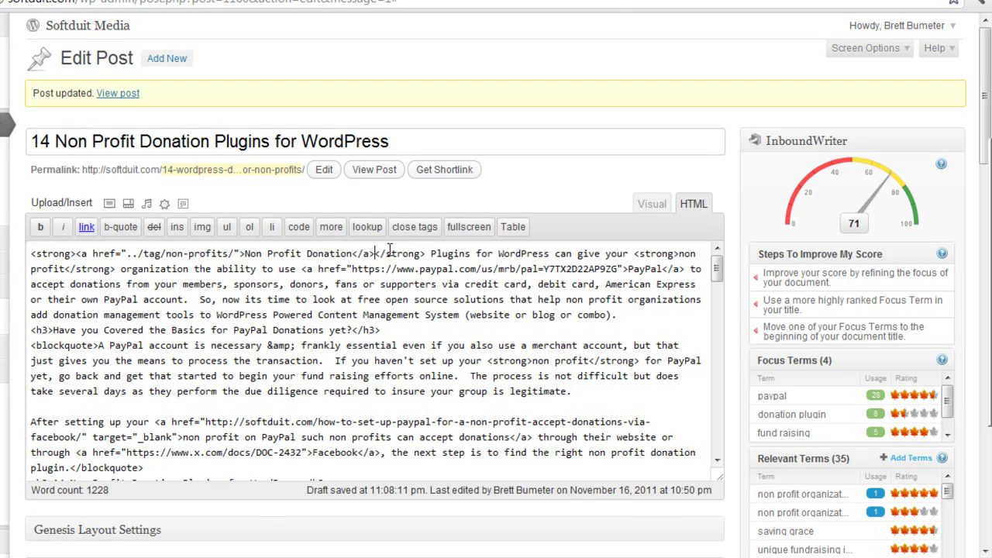
pyautogui.click(661, 205)
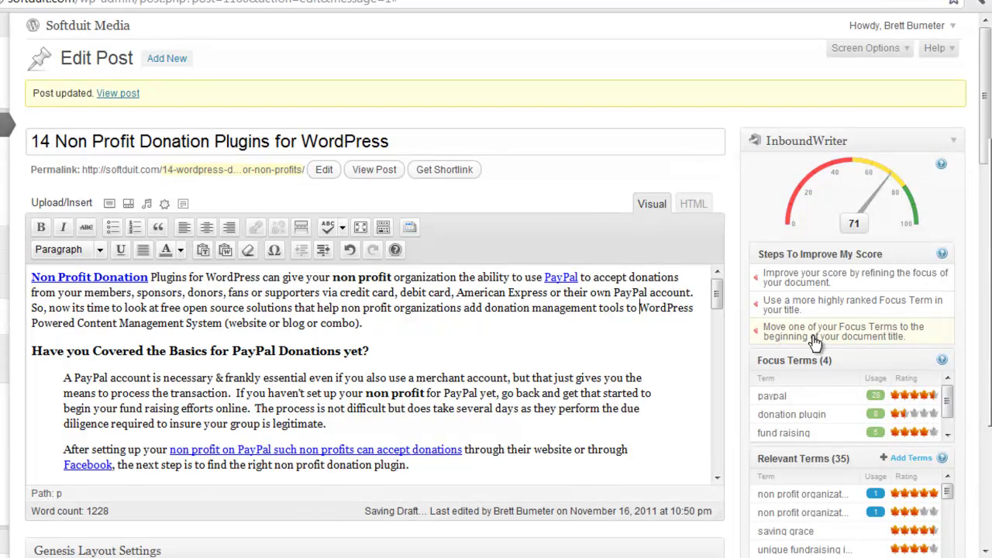
pyautogui.click(151, 278)
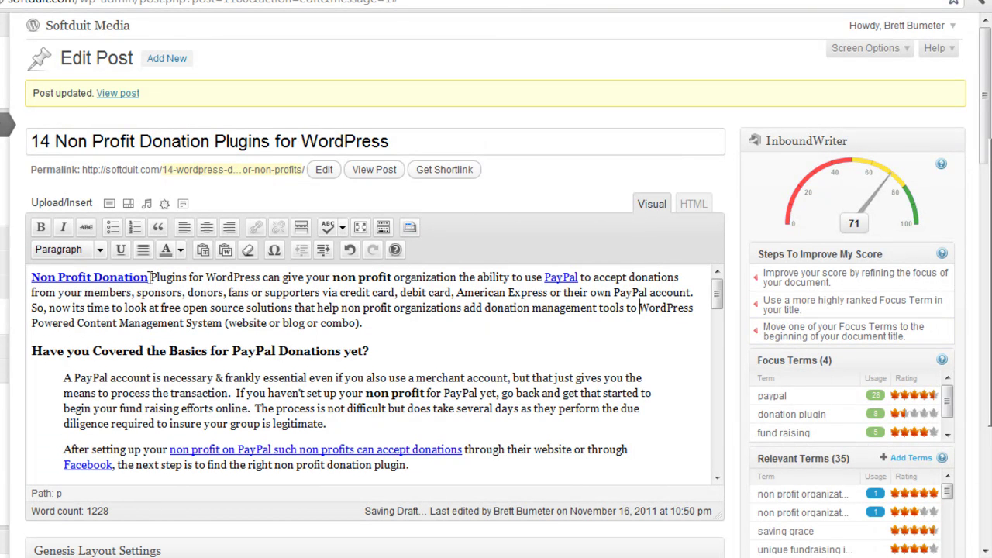